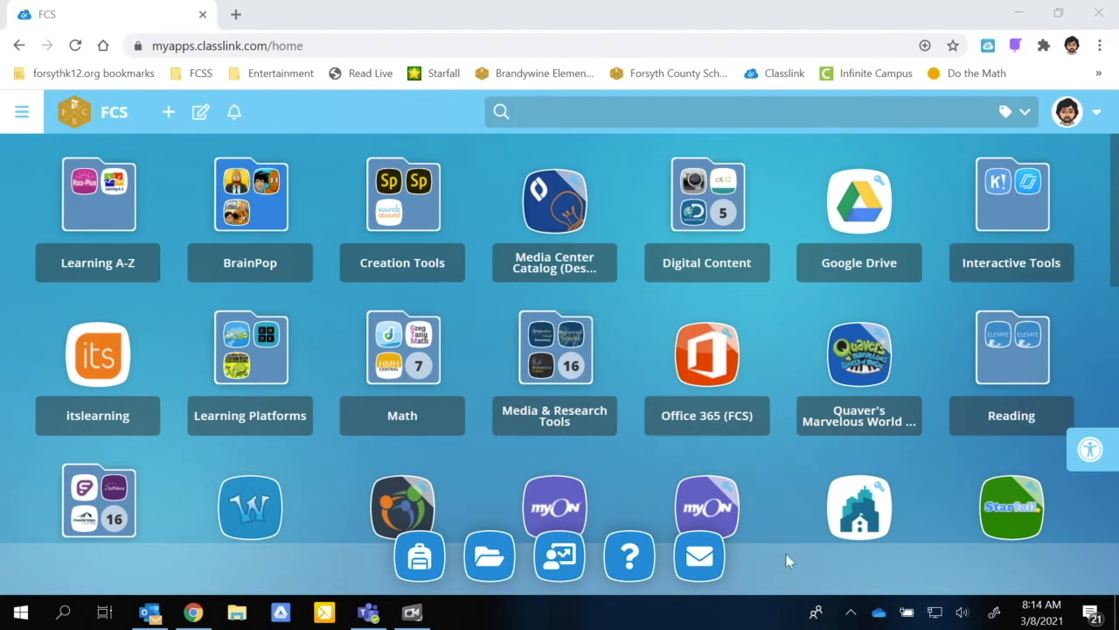
Open Office 365 from the school portal and launch Bookings from the full list of apps.
{"action": "left_click", "coordinate": [706, 417]}
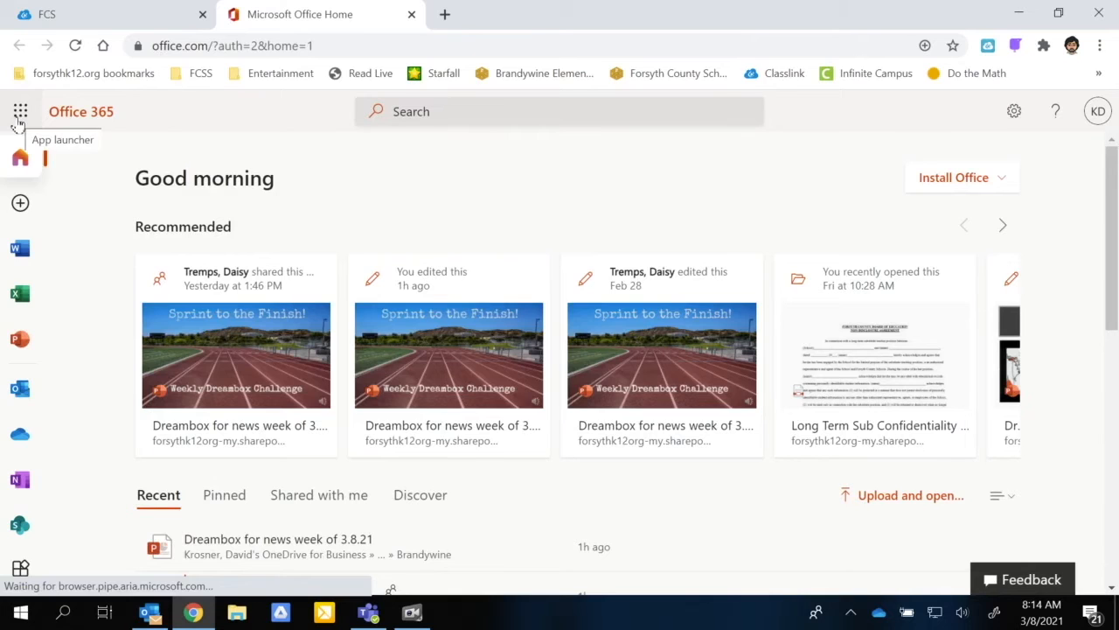
{"action": "left_click", "coordinate": [19, 119]}
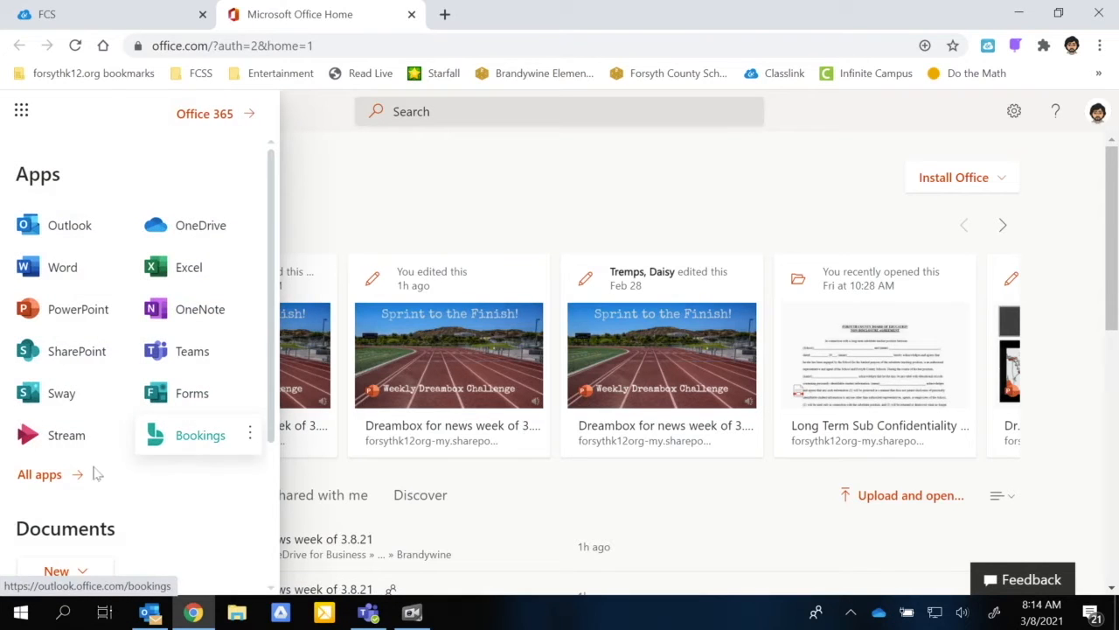
{"action": "left_click", "coordinate": [48, 481]}
{"action": "scroll", "coordinate": [145, 409], "scroll_direction": "down", "scroll_amount": 8}
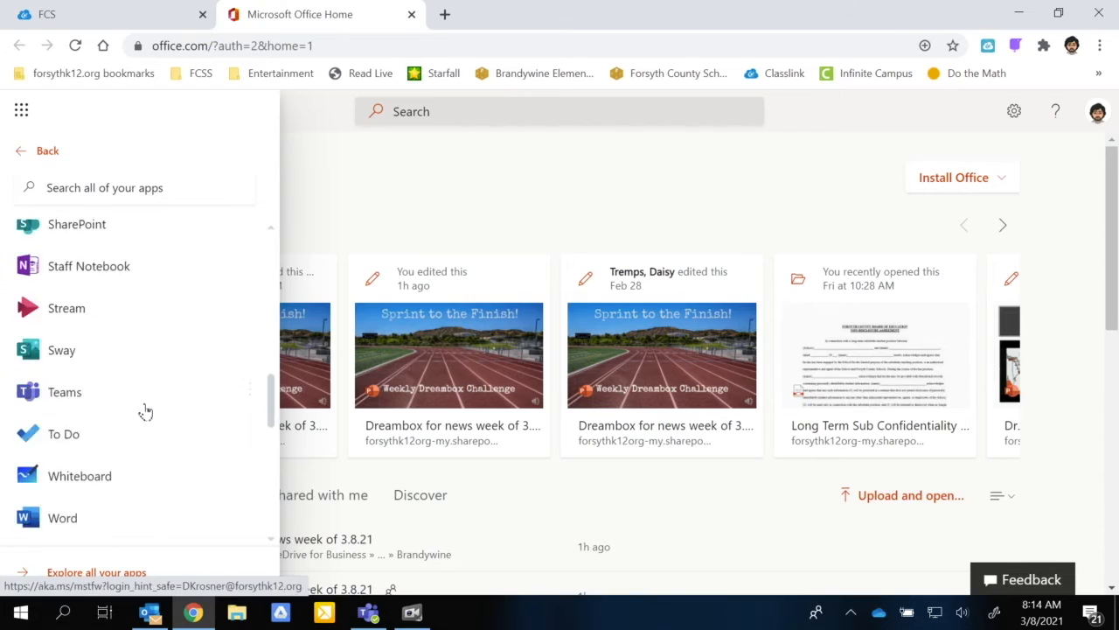
{"action": "scroll", "coordinate": [145, 411], "scroll_direction": "down", "scroll_amount": 6}
{"action": "scroll", "coordinate": [145, 411], "scroll_direction": "up", "scroll_amount": 10}
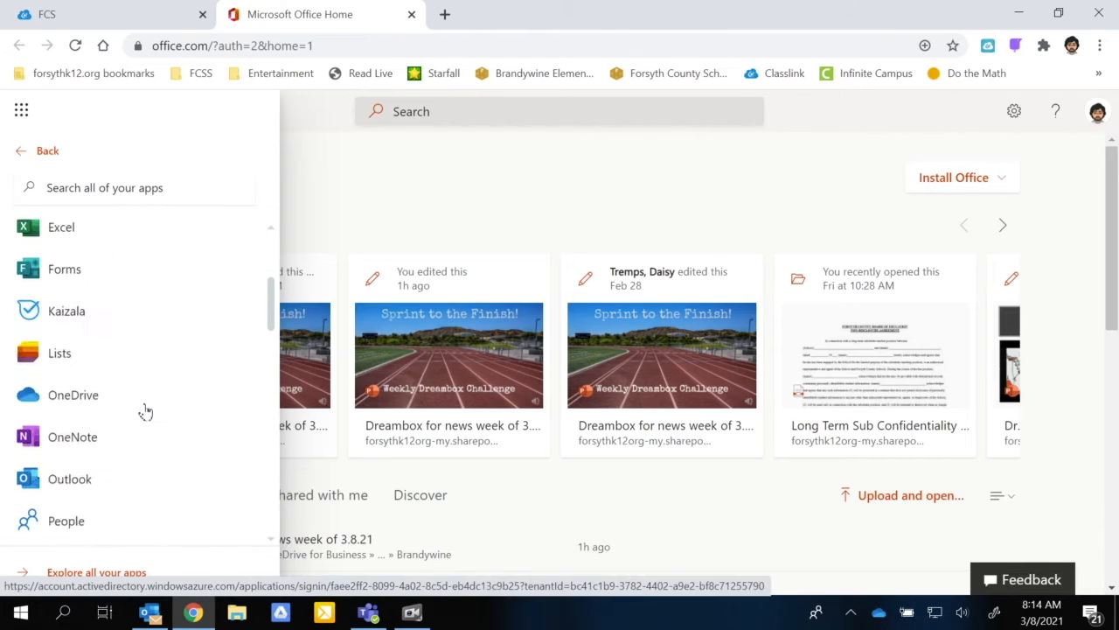
{"action": "scroll", "coordinate": [145, 411], "scroll_direction": "up", "scroll_amount": 3}
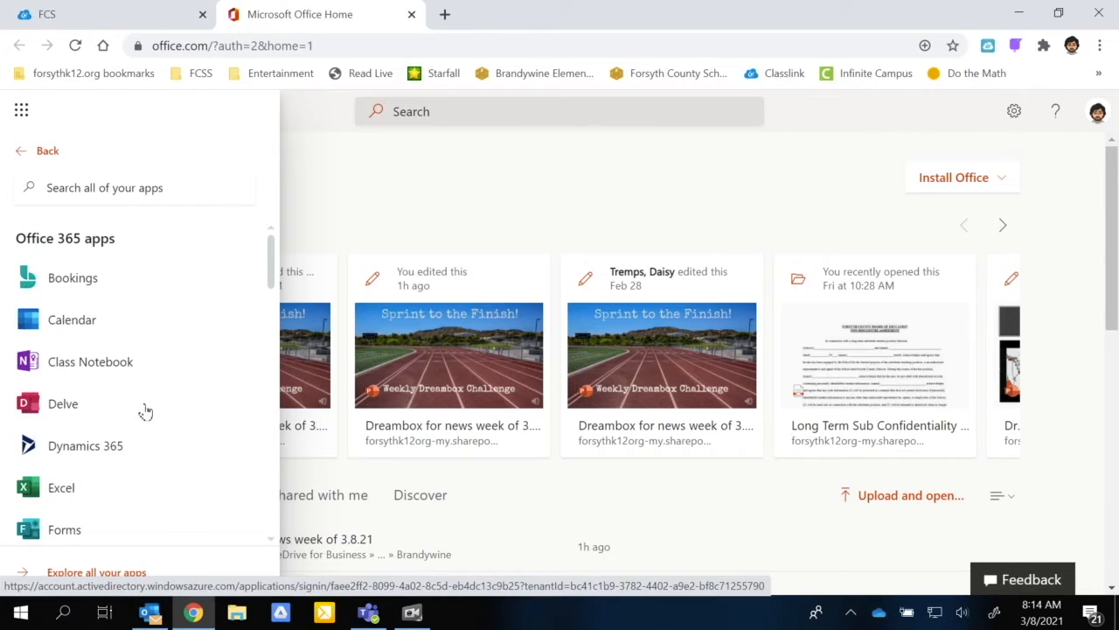
{"action": "left_click", "coordinate": [73, 278]}
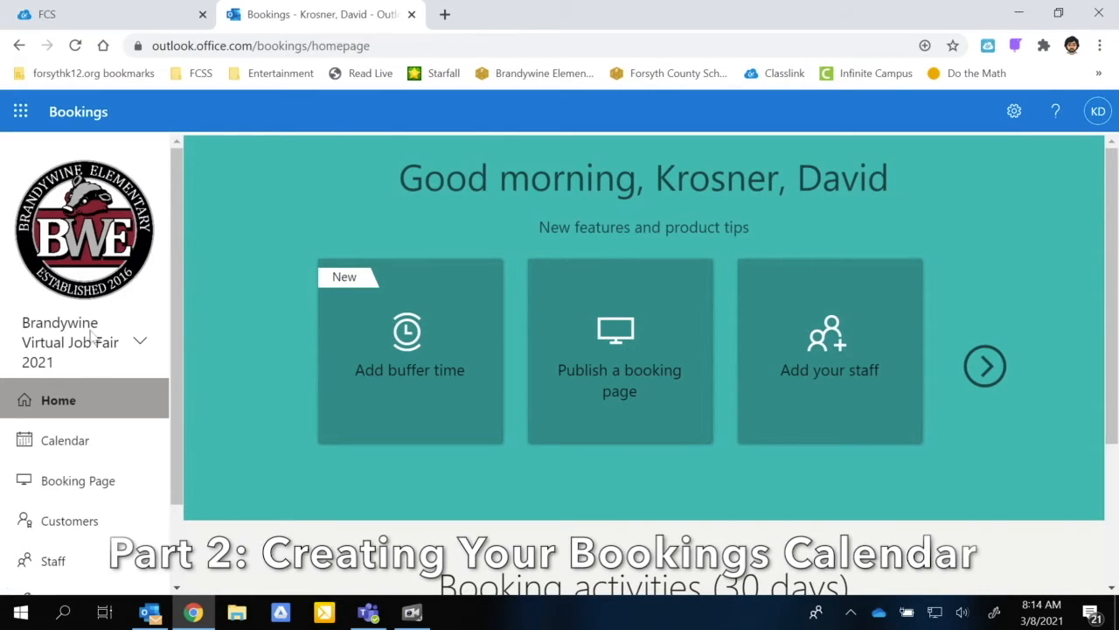
Create a new booking calendar with the business name "Schedule Time with Dr. K", leaving the business type empty.
{"action": "right_click", "coordinate": [139, 346]}
{"action": "left_click", "coordinate": [141, 344]}
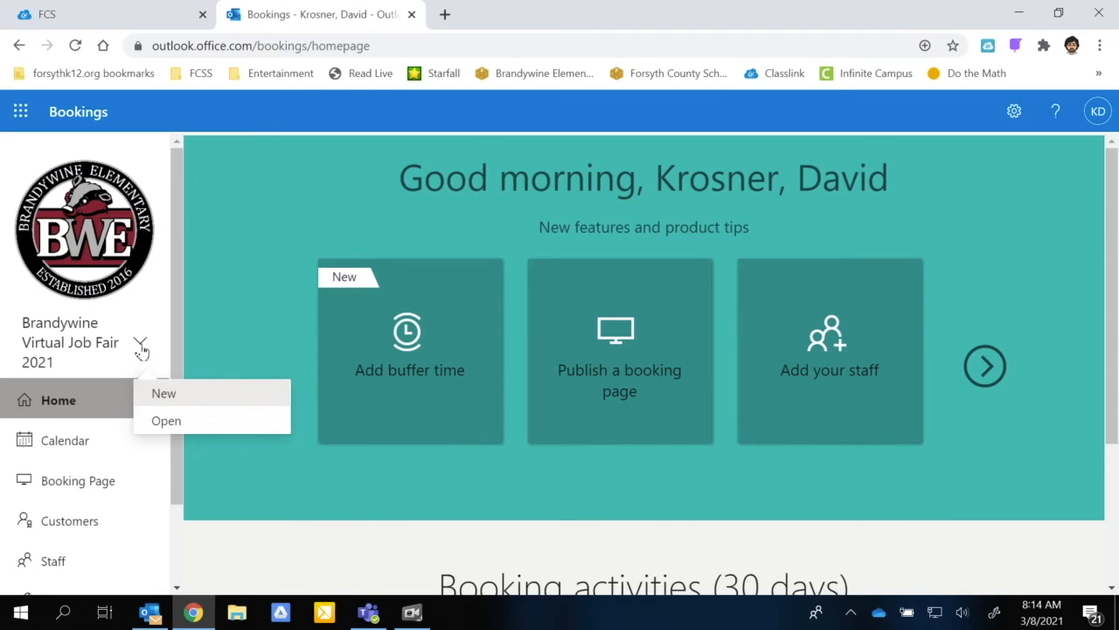
{"action": "left_click", "coordinate": [155, 404]}
{"action": "type", "text": "Schedule Time with Dr. K"}
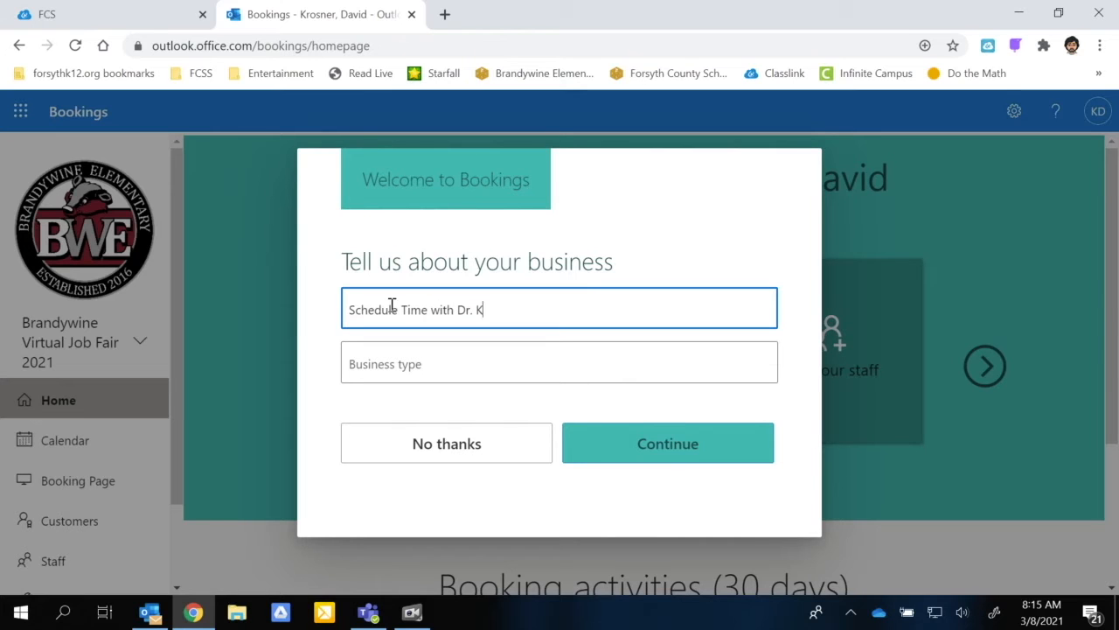
{"action": "left_click", "coordinate": [667, 444]}
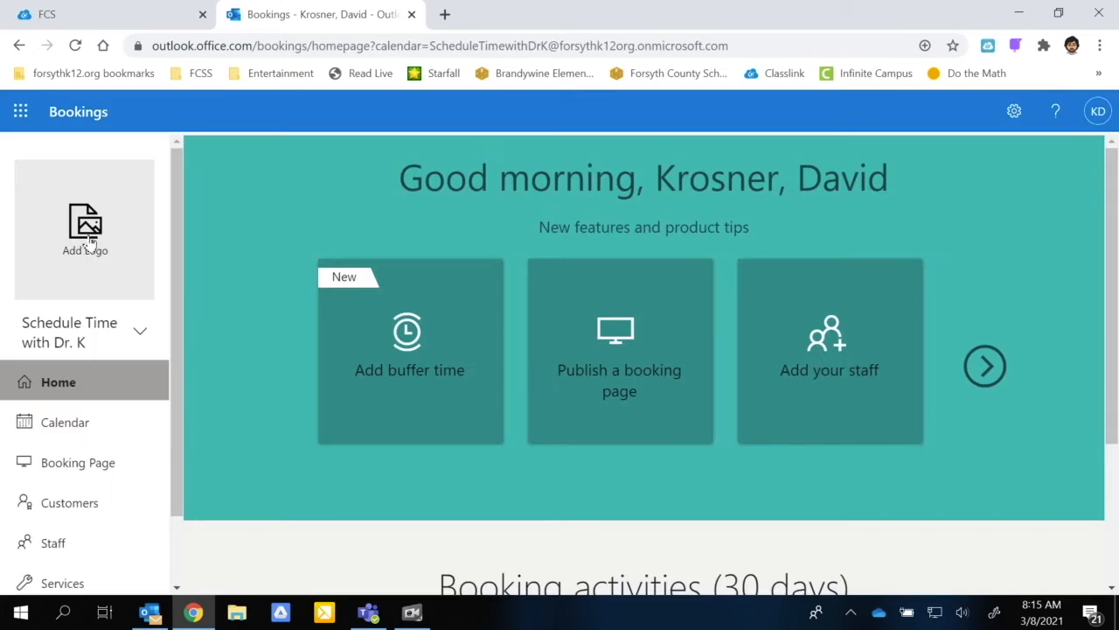
Upload the bio picture from the Brandywine folder as the business logo and save it.
{"action": "left_click", "coordinate": [93, 248]}
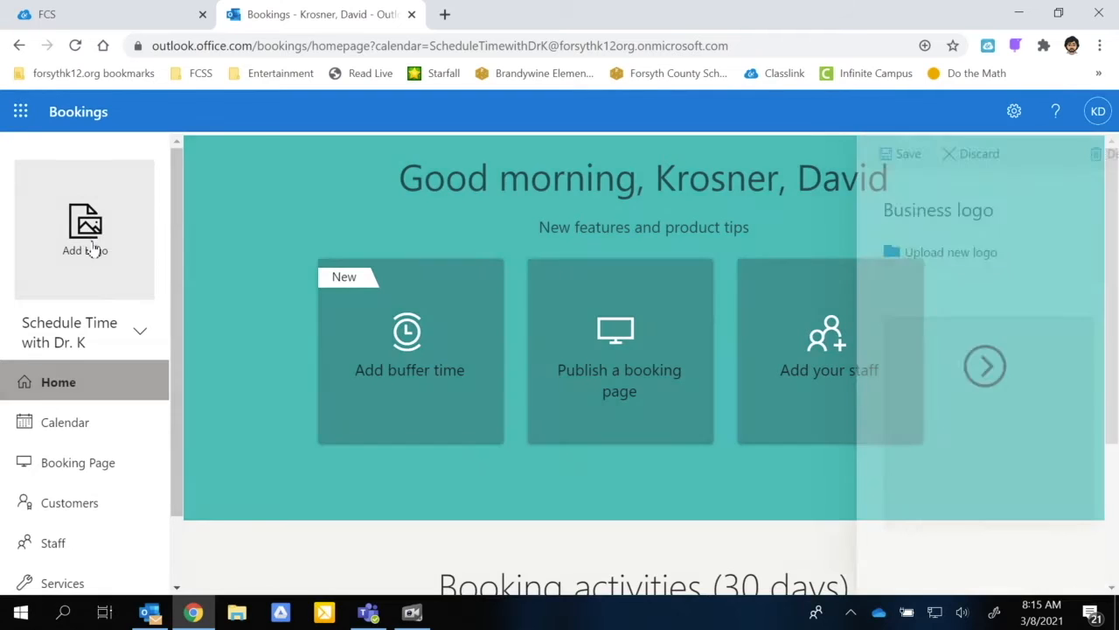
{"action": "left_click", "coordinate": [914, 253]}
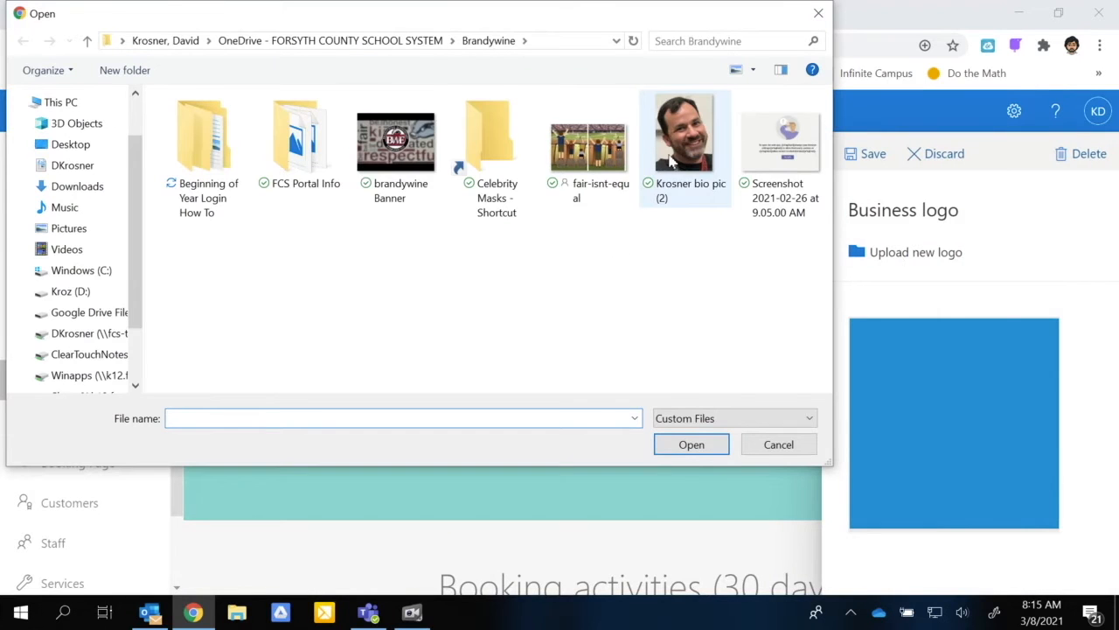
{"action": "double_click", "coordinate": [672, 160]}
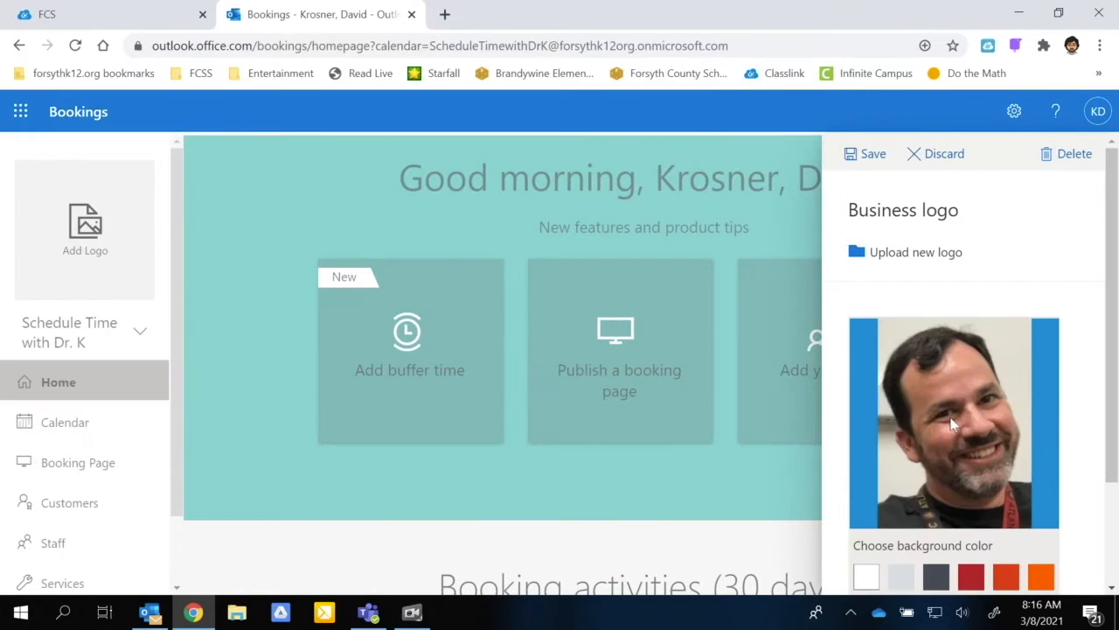
{"action": "left_click", "coordinate": [863, 153]}
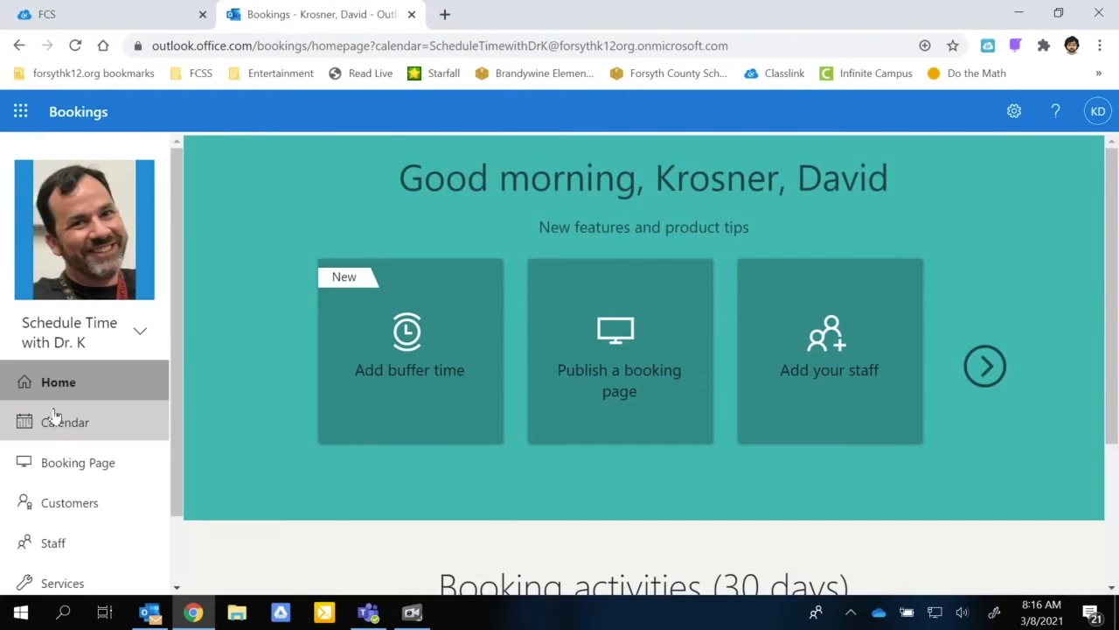
Open the business information and look for an earlier closing time among Monday's business hours options.
{"action": "scroll", "coordinate": [87, 400], "scroll_direction": "down", "scroll_amount": 2}
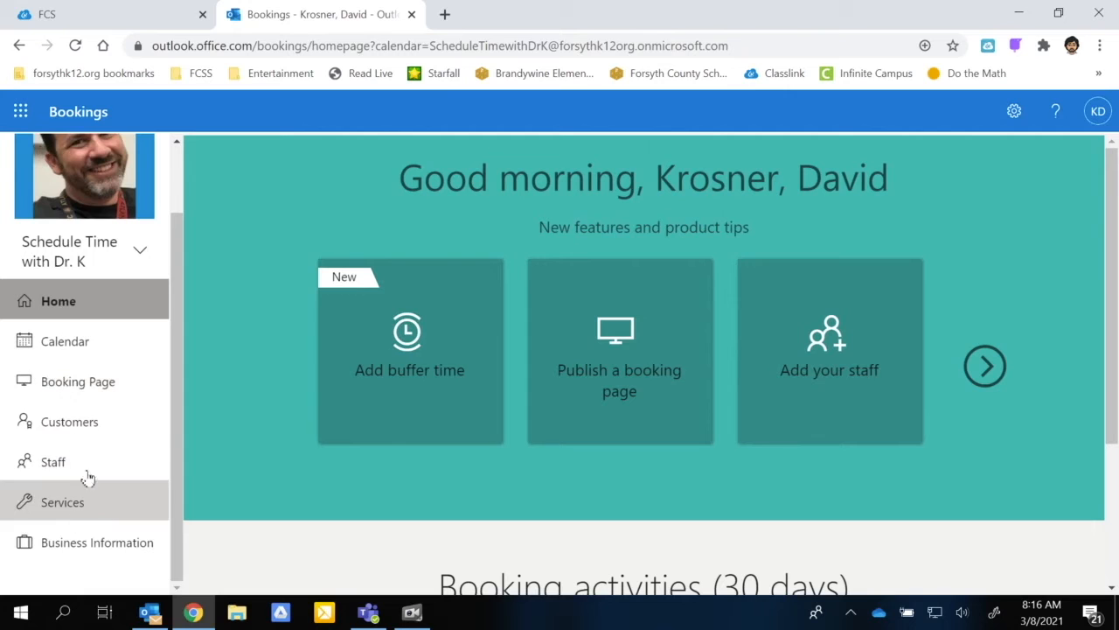
{"action": "left_click", "coordinate": [70, 543]}
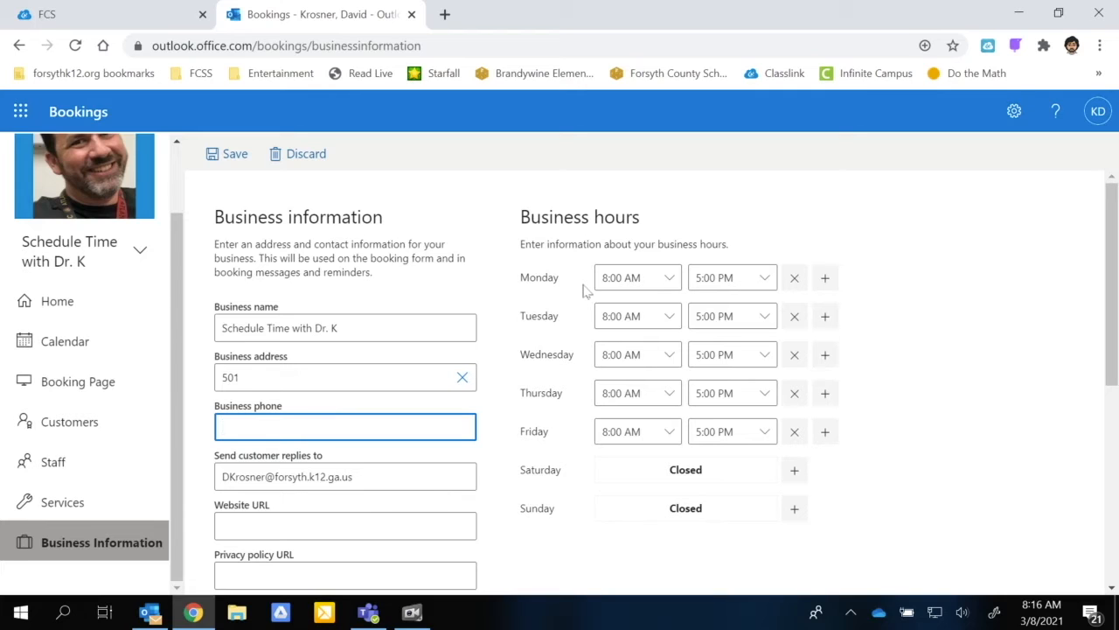
{"action": "left_click", "coordinate": [754, 283]}
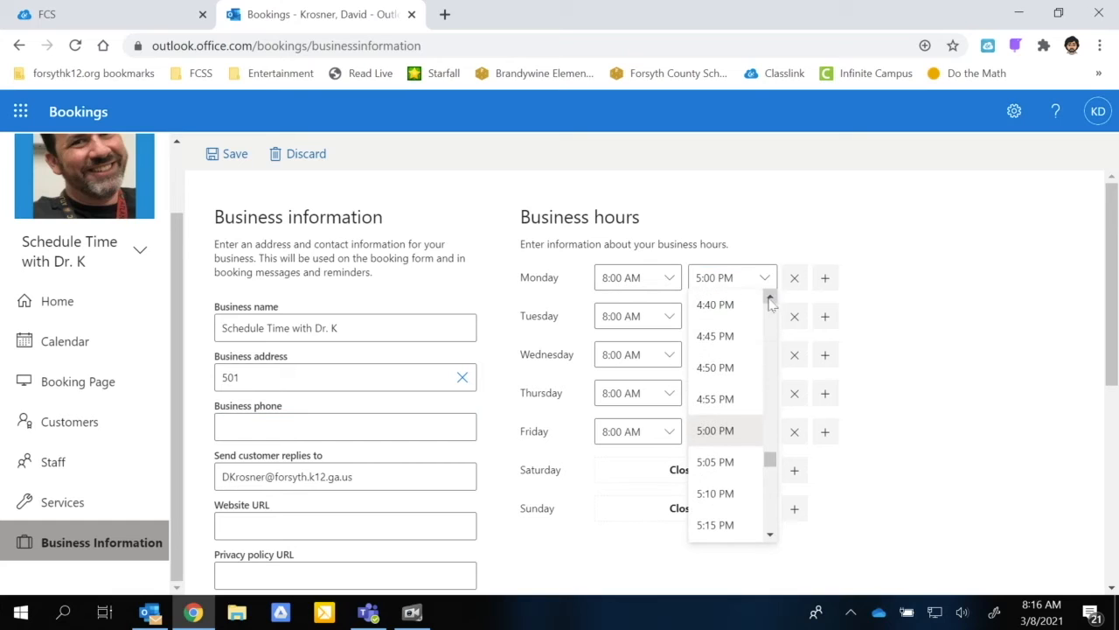
{"action": "left_click", "coordinate": [769, 297]}
{"action": "left_click", "coordinate": [770, 299]}
{"action": "left_click", "coordinate": [771, 299]}
{"action": "left_click", "coordinate": [770, 299]}
{"action": "left_click", "coordinate": [770, 299]}
{"action": "left_click", "coordinate": [770, 299]}
{"action": "left_click", "coordinate": [771, 299]}
{"action": "left_click", "coordinate": [771, 299]}
{"action": "left_click", "coordinate": [770, 299]}
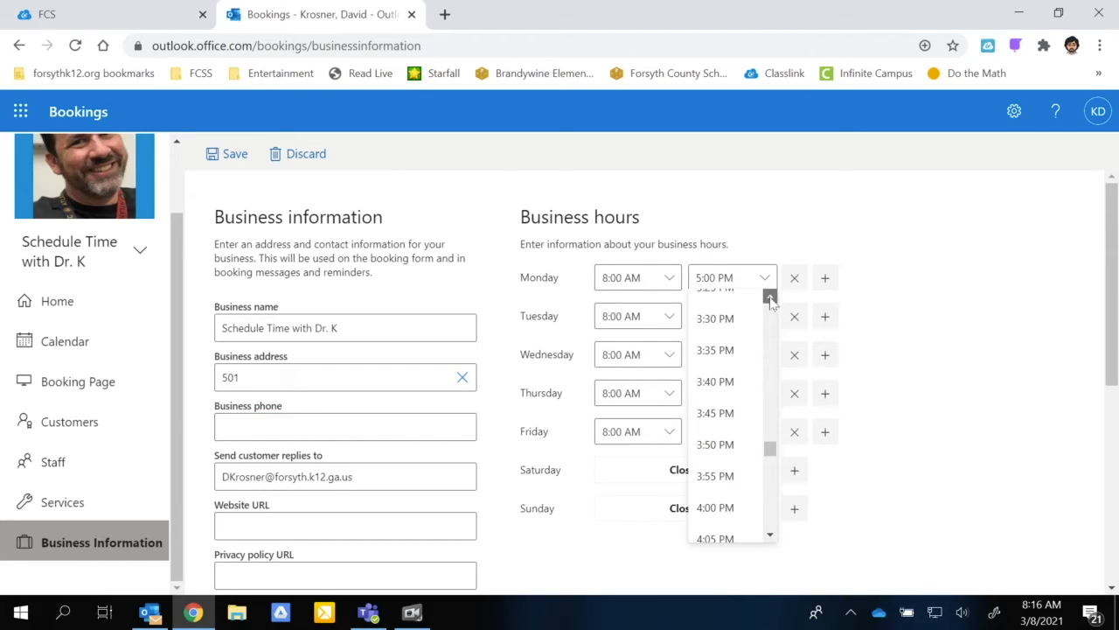
{"action": "left_click_drag", "start_coordinate": [770, 448], "coordinate": [769, 416]}
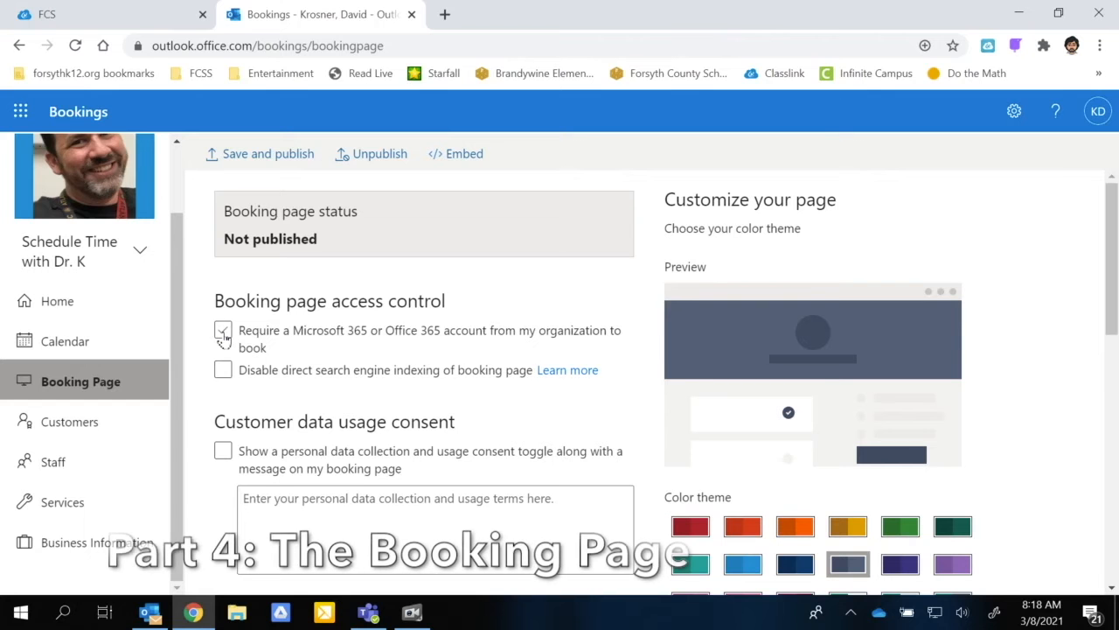
Require an organization Microsoft 365 or Office 365 account for booking and set the maximum lead time to 60 days.
{"action": "left_click", "coordinate": [223, 330]}
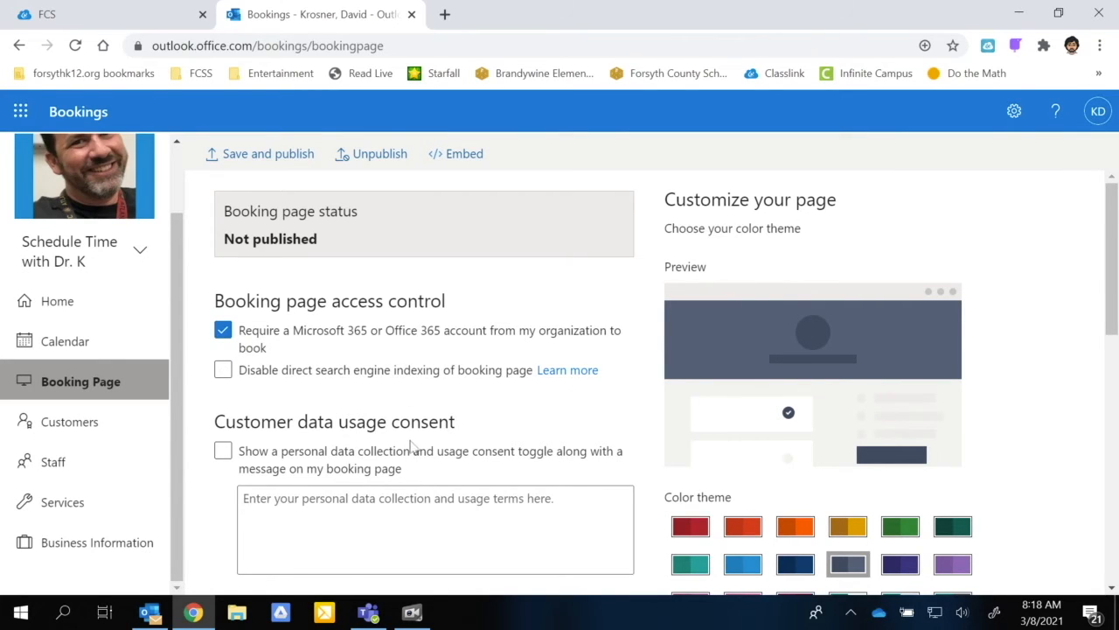
{"action": "scroll", "coordinate": [412, 444], "scroll_direction": "down", "scroll_amount": 1}
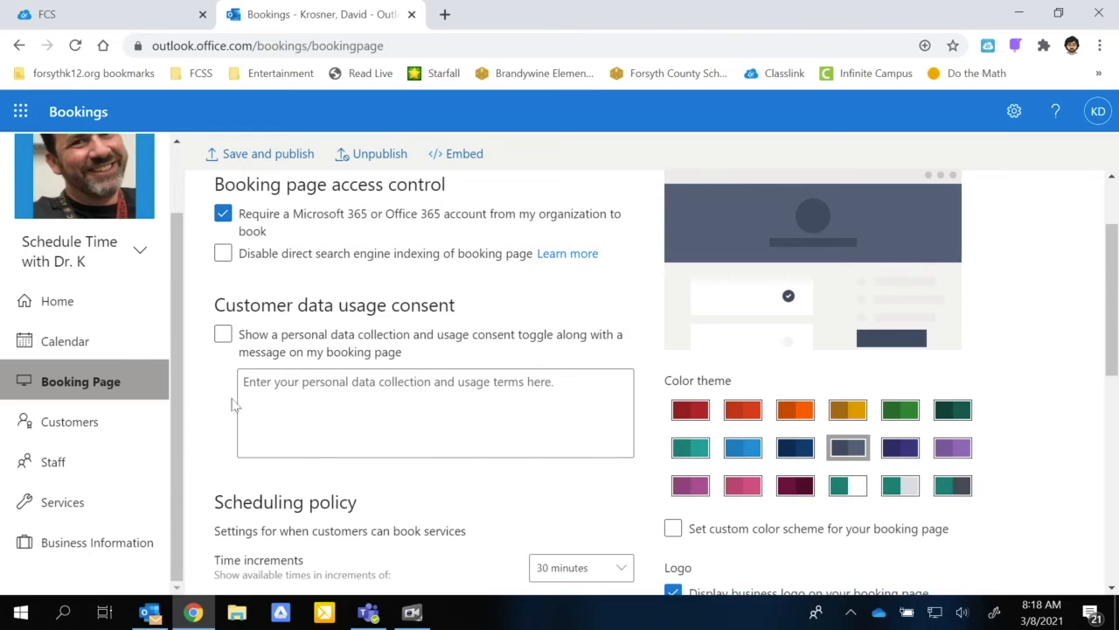
{"action": "scroll", "coordinate": [234, 404], "scroll_direction": "down", "scroll_amount": 2}
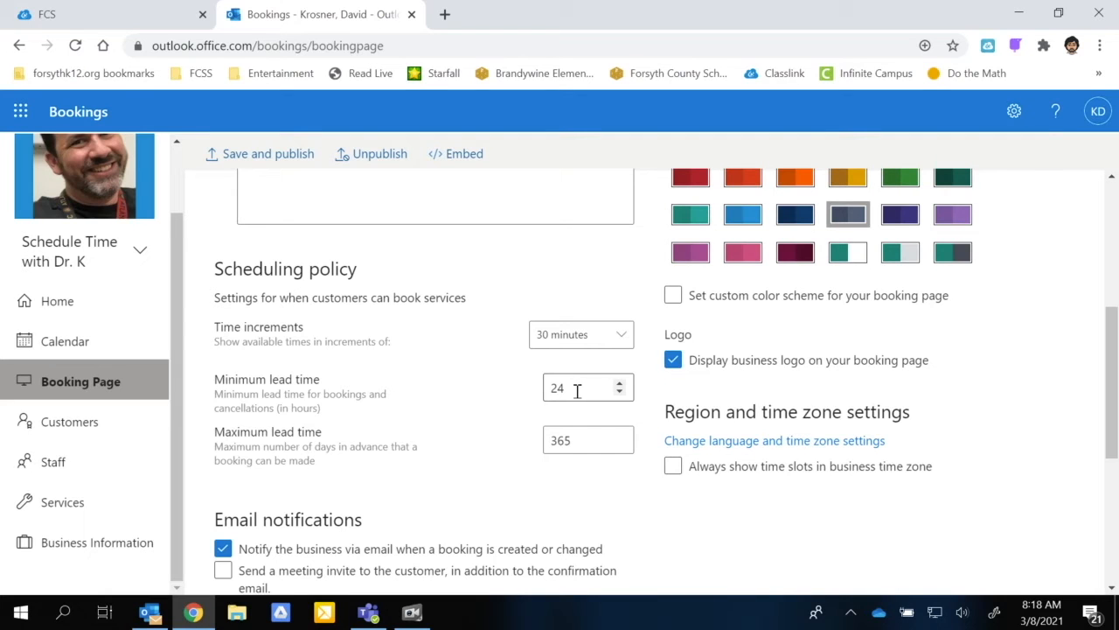
{"action": "left_click_drag", "start_coordinate": [577, 440], "coordinate": [528, 443]}
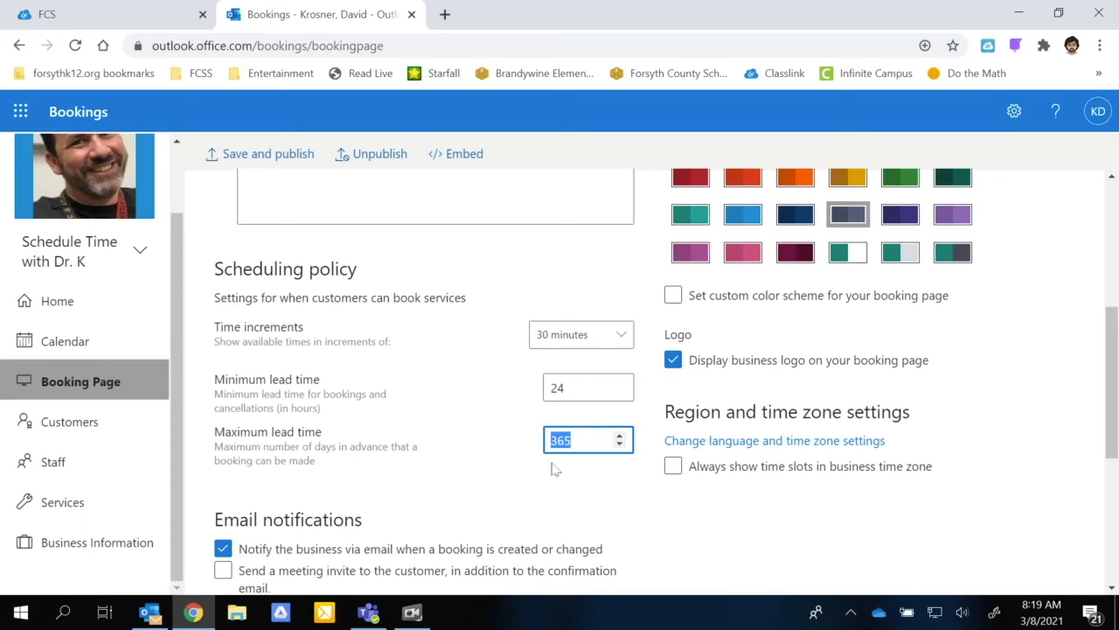
{"action": "type", "text": "60"}
Apply the dark blue color theme to the booking page, then save and publish it.
{"action": "scroll", "coordinate": [707, 519], "scroll_direction": "down", "scroll_amount": 4}
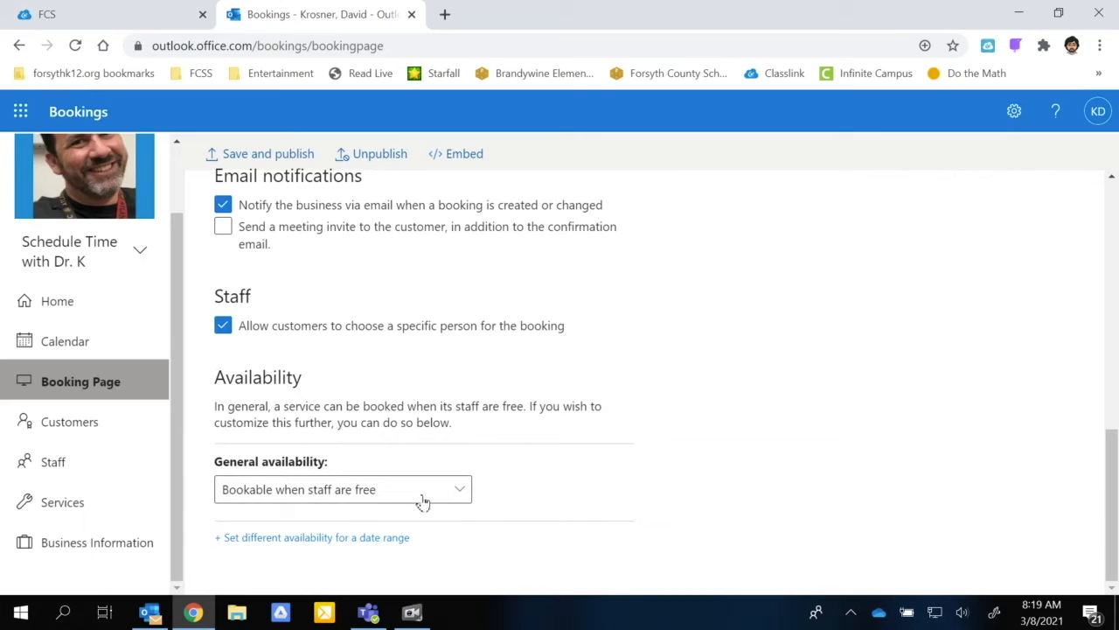
{"action": "scroll", "coordinate": [768, 492], "scroll_direction": "up", "scroll_amount": 10}
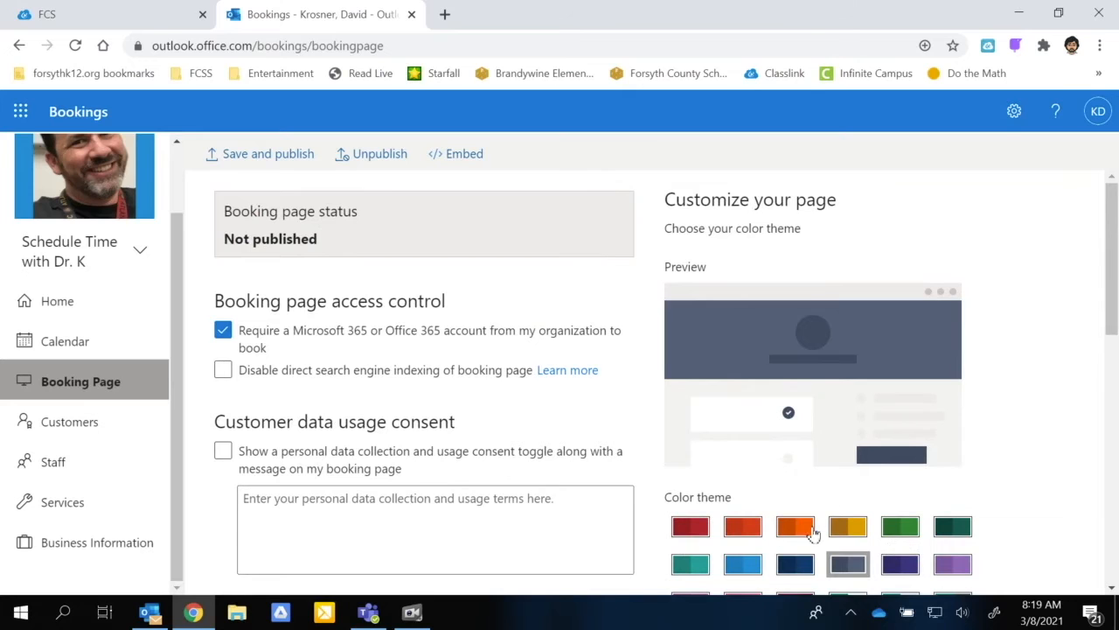
{"action": "scroll", "coordinate": [914, 544], "scroll_direction": "down", "scroll_amount": 2}
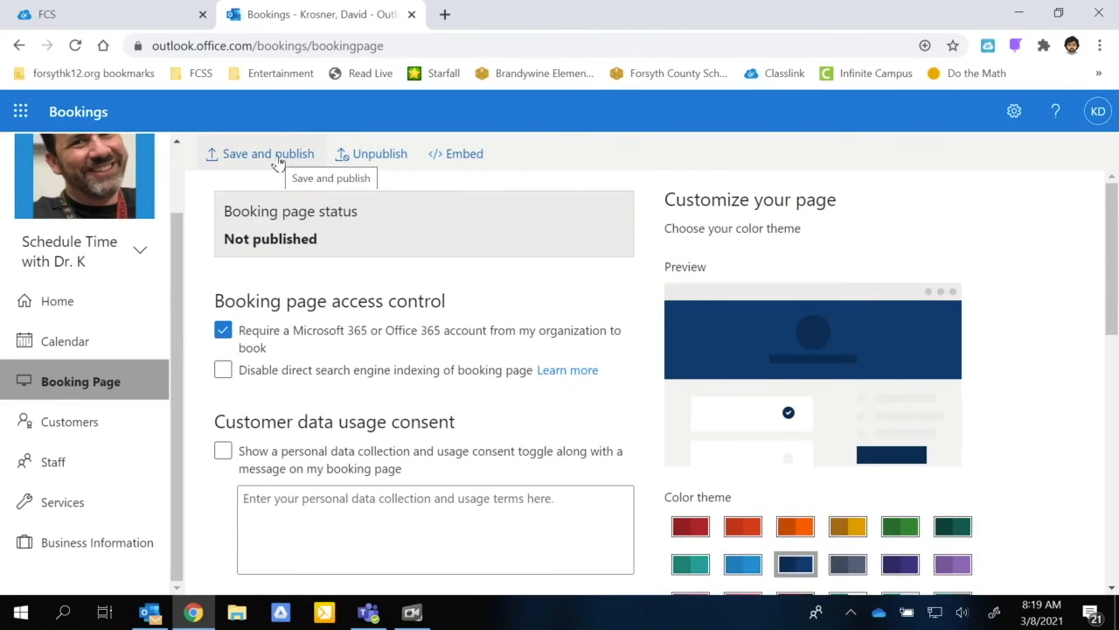
{"action": "left_click", "coordinate": [278, 160]}
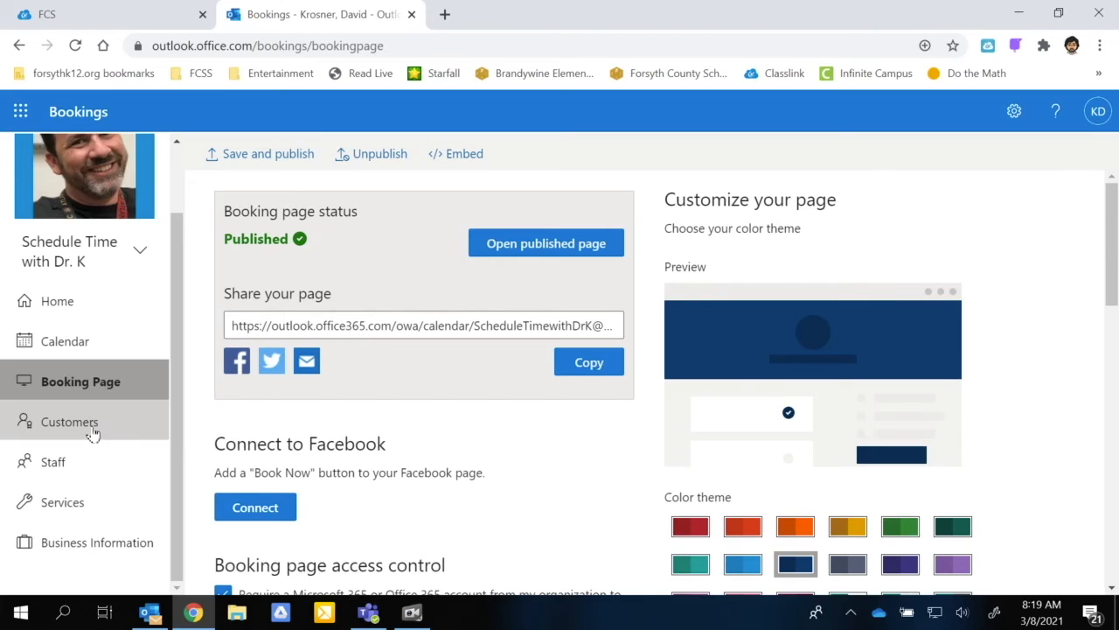
Add a service named "MIlestone Prep Lesson" with the description "Virtual or F2F instruction on Milestone Prep".
{"action": "left_click", "coordinate": [75, 494]}
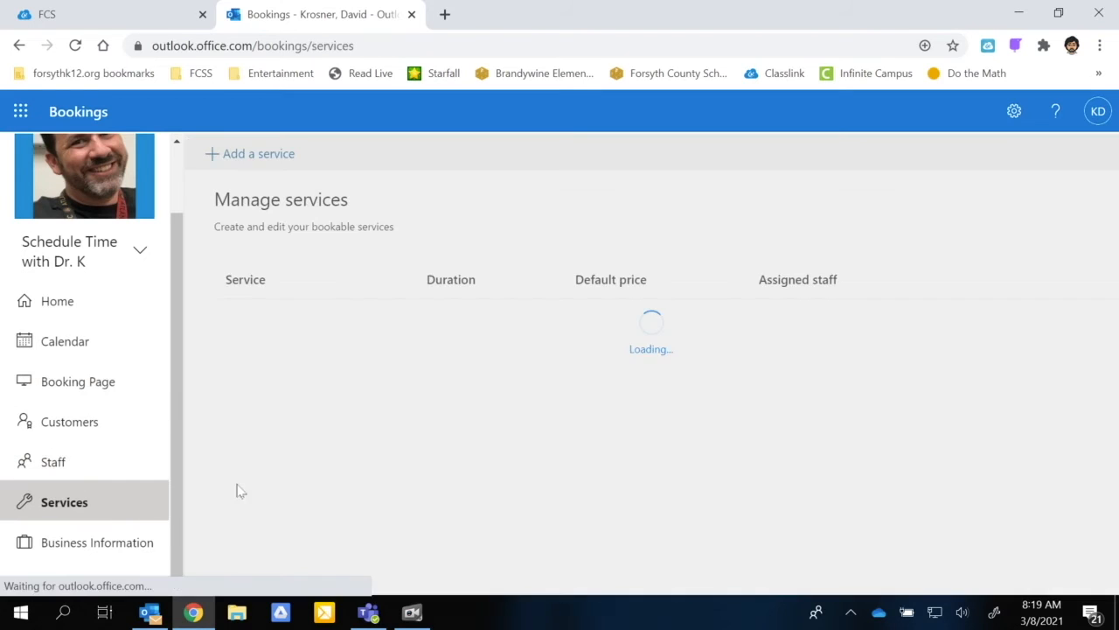
{"action": "left_click", "coordinate": [253, 152]}
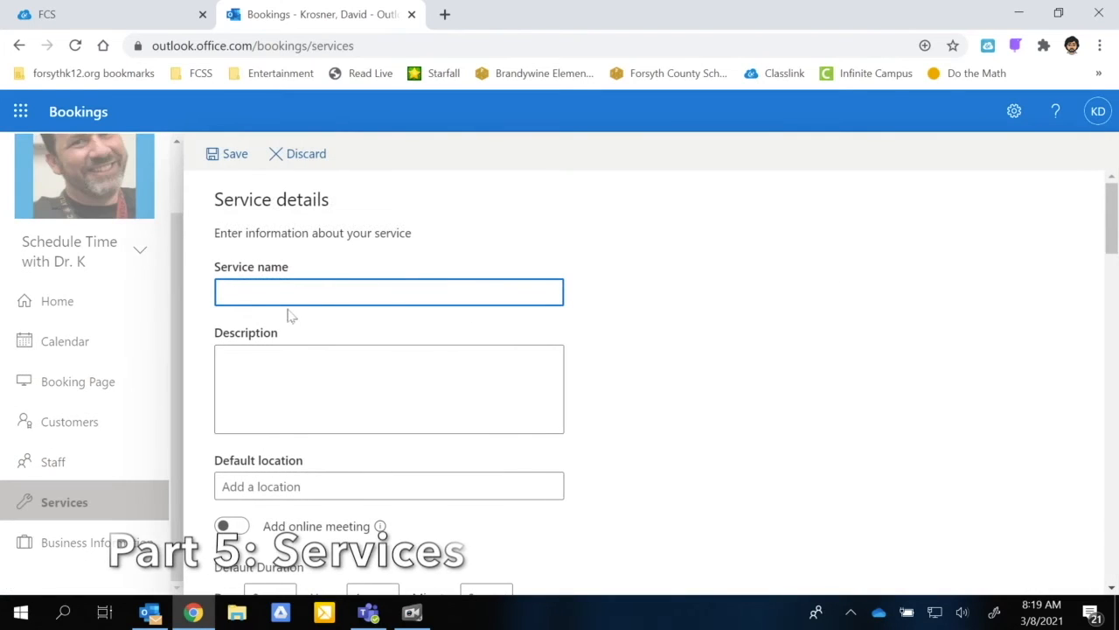
{"action": "type", "text": "MIlestone Prep Lesson"}
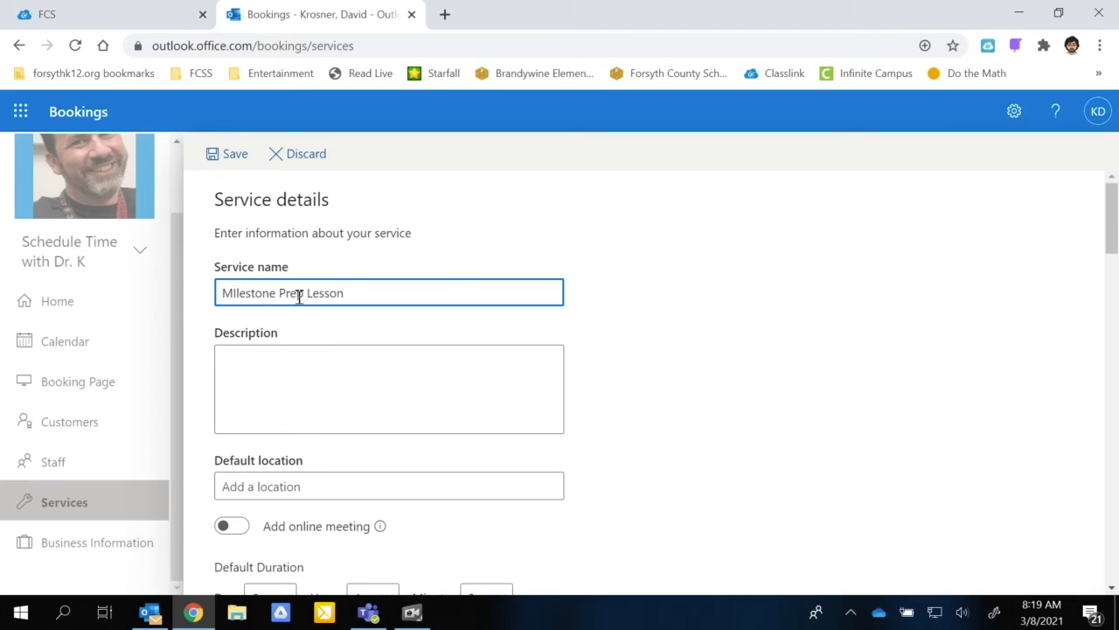
{"action": "left_click", "coordinate": [286, 366]}
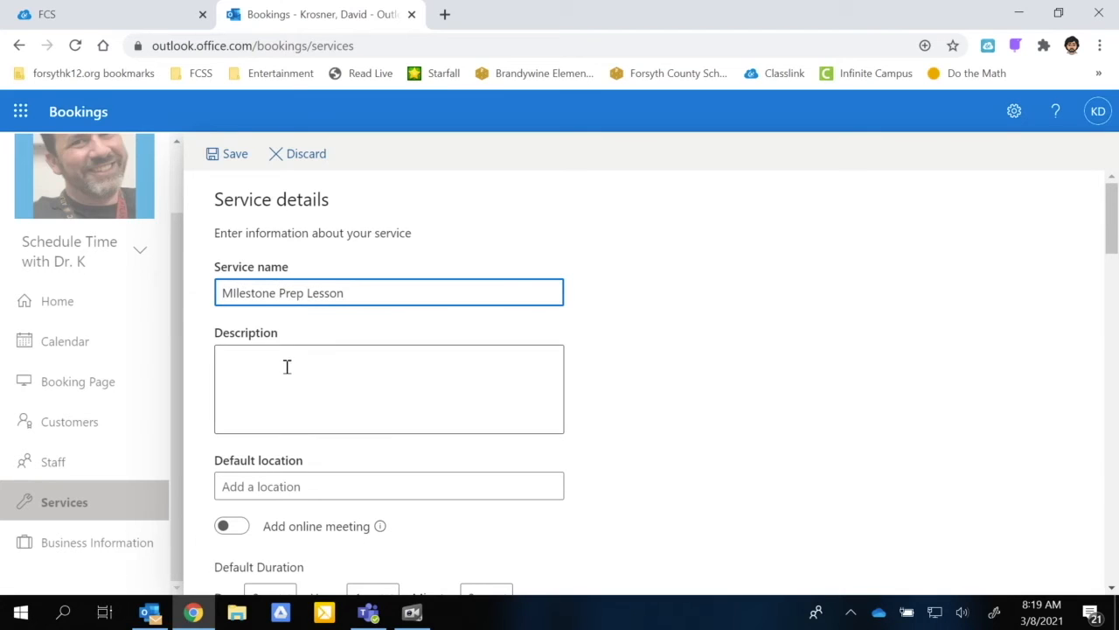
{"action": "type", "text": "Virtual o"}
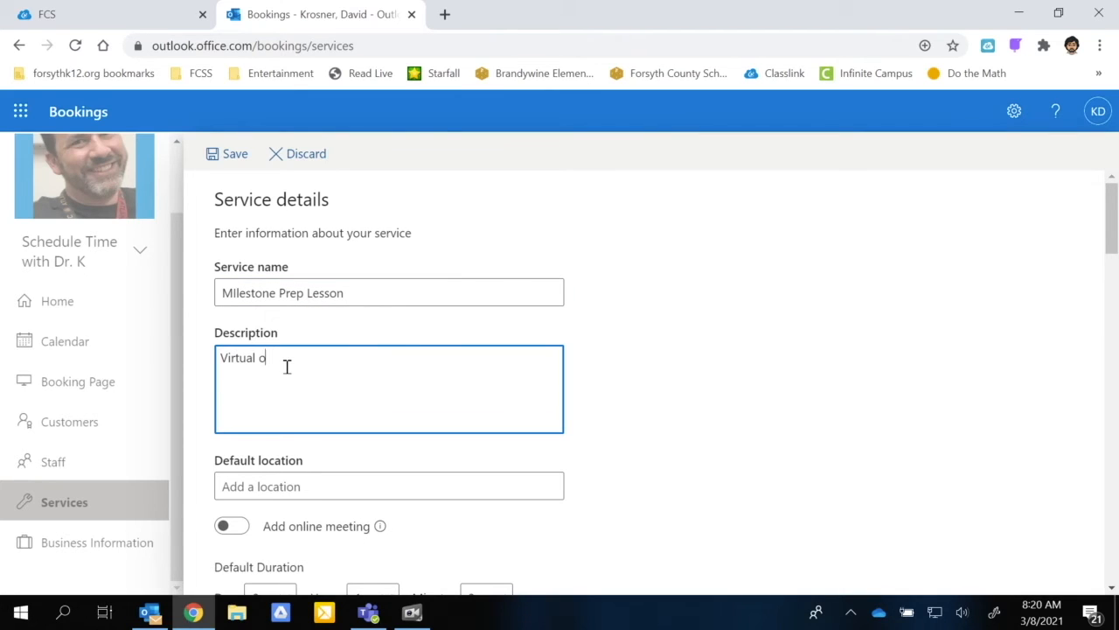
{"action": "type", "text": "r F2F instruction on Milestone Prep"}
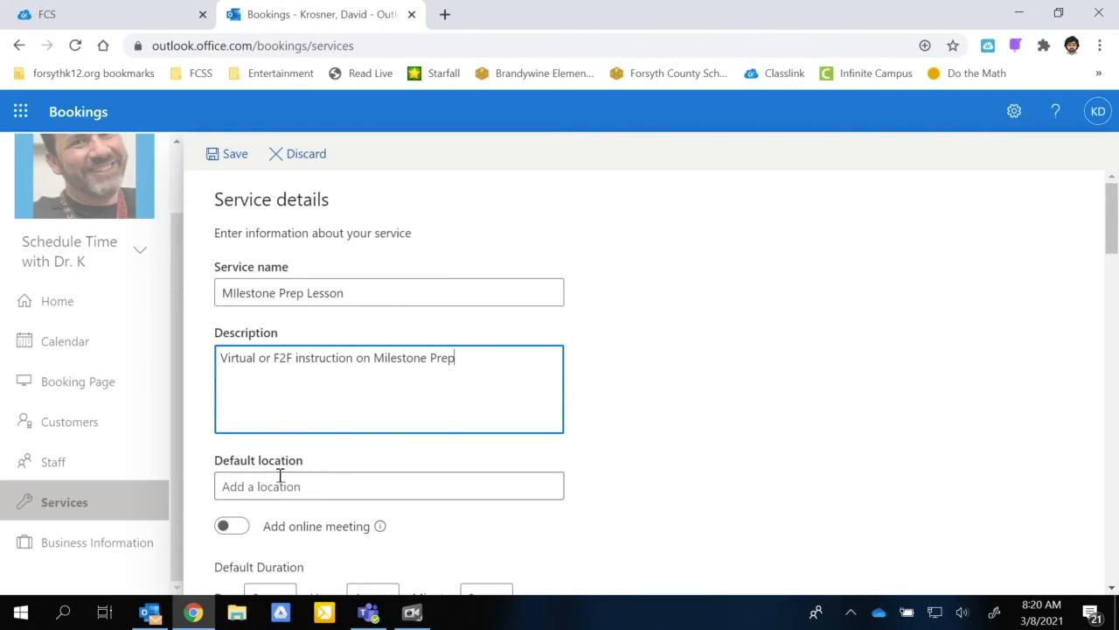
Turn on the online meeting for the service and set its default duration to 0 hours and 30 minutes.
{"action": "left_click", "coordinate": [234, 527]}
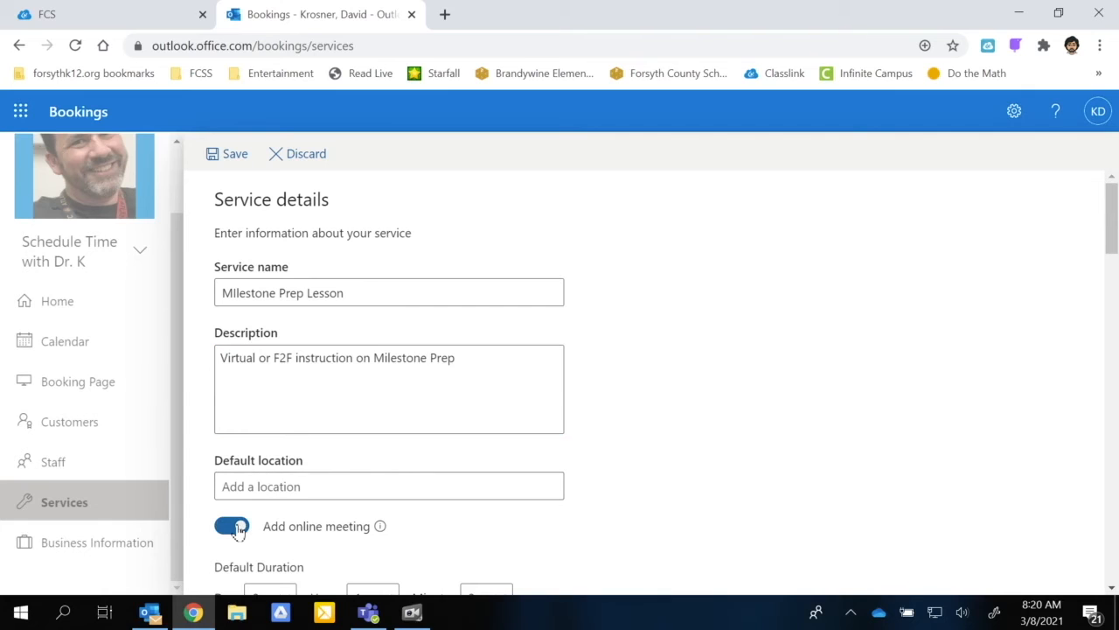
{"action": "scroll", "coordinate": [619, 507], "scroll_direction": "down", "scroll_amount": 3}
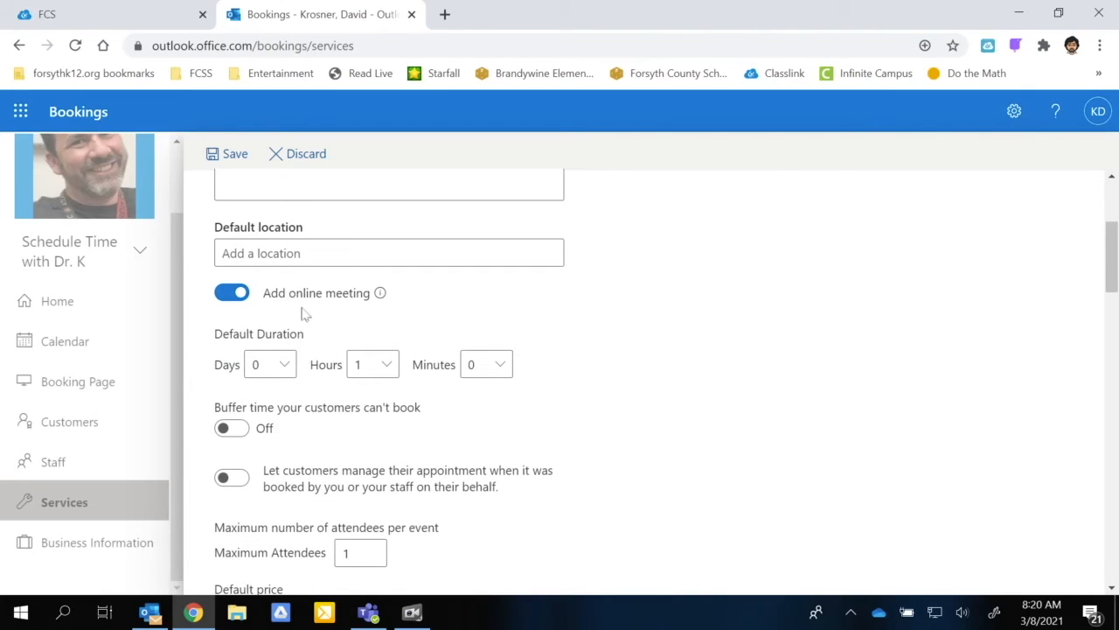
{"action": "left_click", "coordinate": [382, 369]}
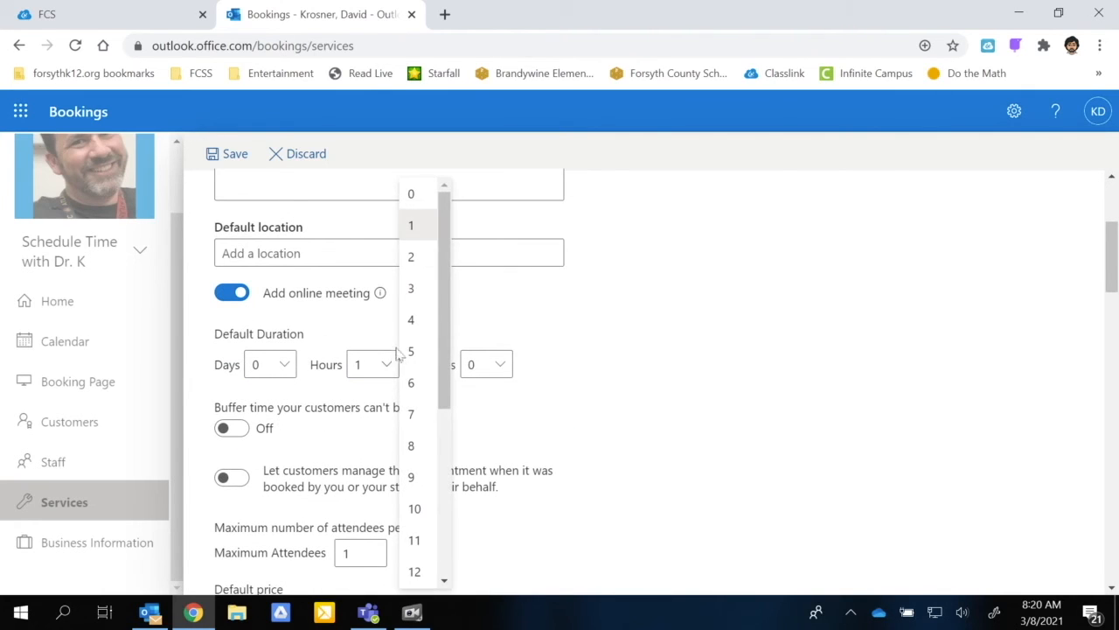
{"action": "left_click", "coordinate": [410, 193]}
{"action": "left_click", "coordinate": [489, 364]}
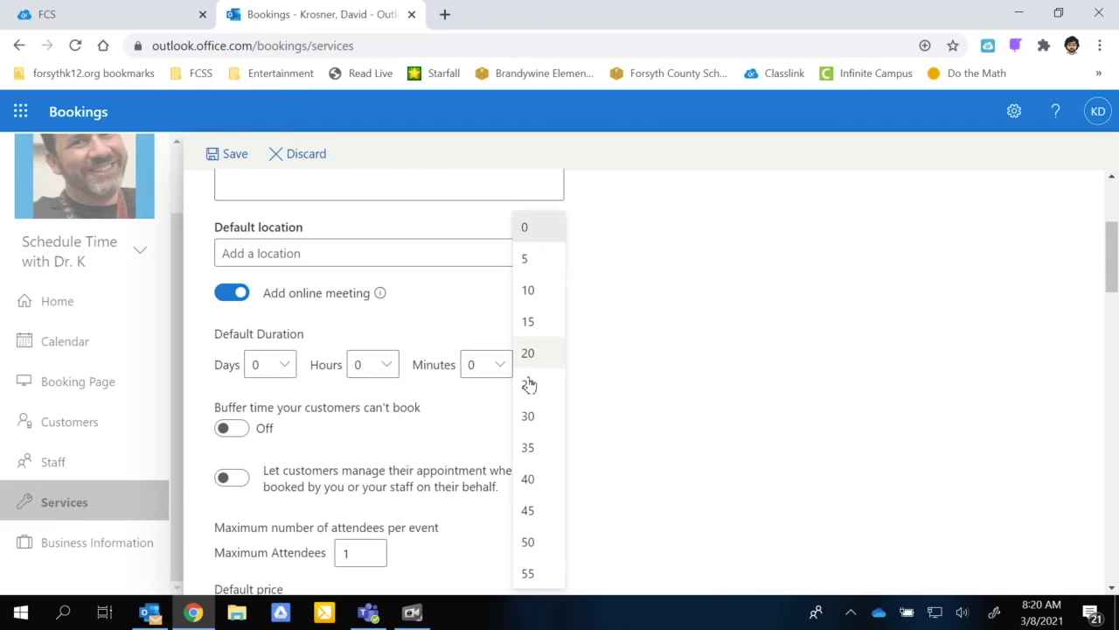
{"action": "left_click", "coordinate": [530, 416]}
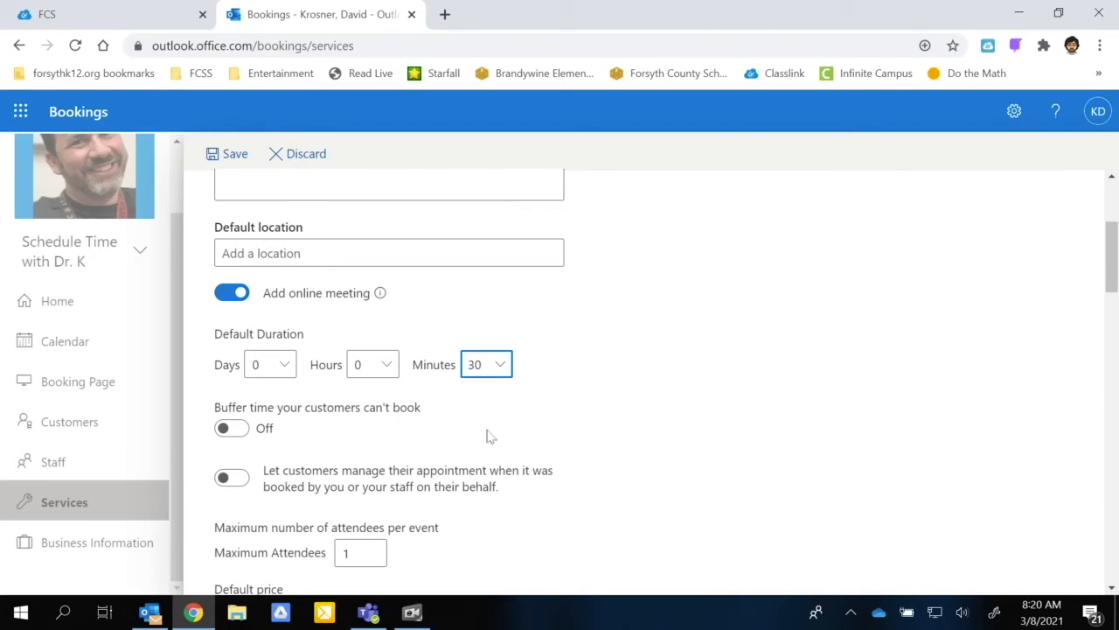
Review the service's default price options without changing the selection.
{"action": "scroll", "coordinate": [488, 435], "scroll_direction": "down", "scroll_amount": 1}
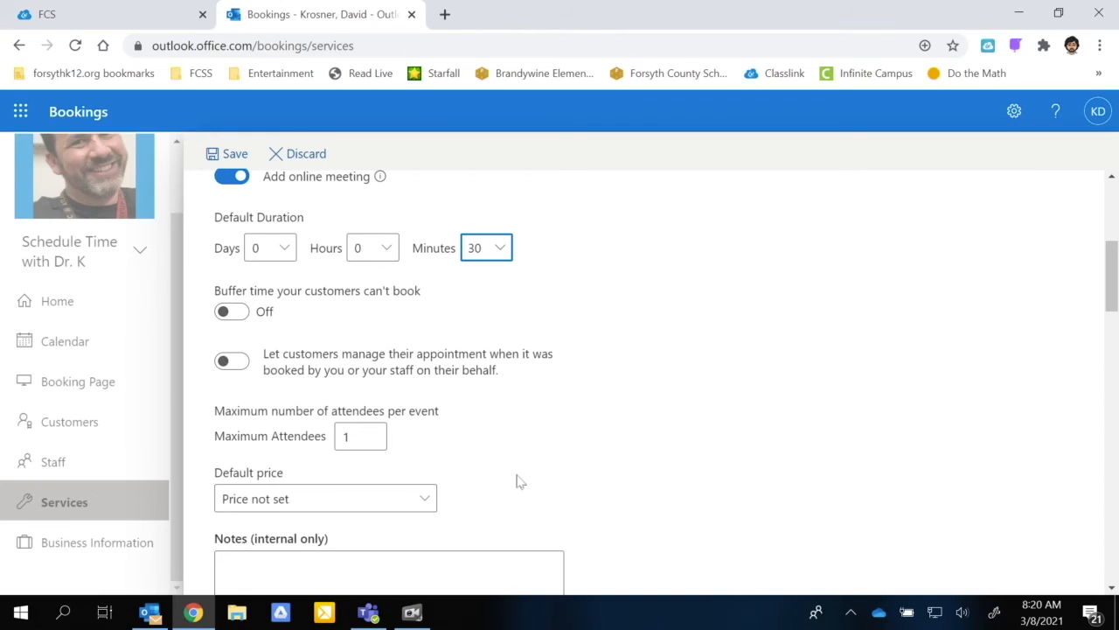
{"action": "scroll", "coordinate": [516, 481], "scroll_direction": "down", "scroll_amount": 1}
{"action": "left_click", "coordinate": [423, 385]}
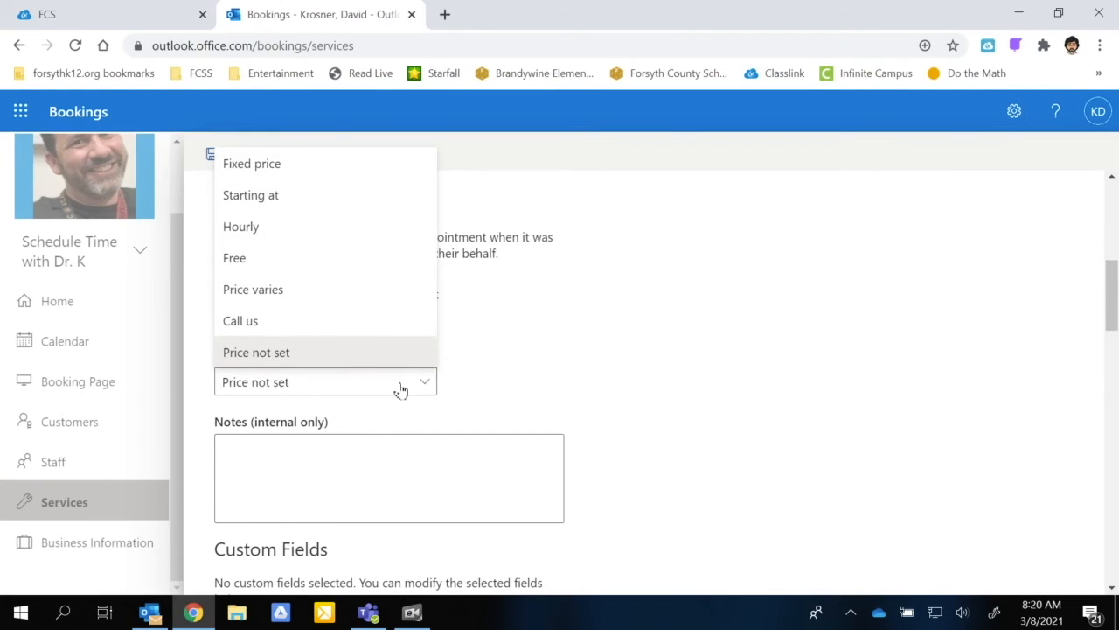
{"action": "left_click", "coordinate": [401, 388]}
Add the confirmation email text "Let me know if there is anything special that you would like forme to cover with your" and enable text message notifications.
{"action": "scroll", "coordinate": [617, 429], "scroll_direction": "down", "scroll_amount": 2}
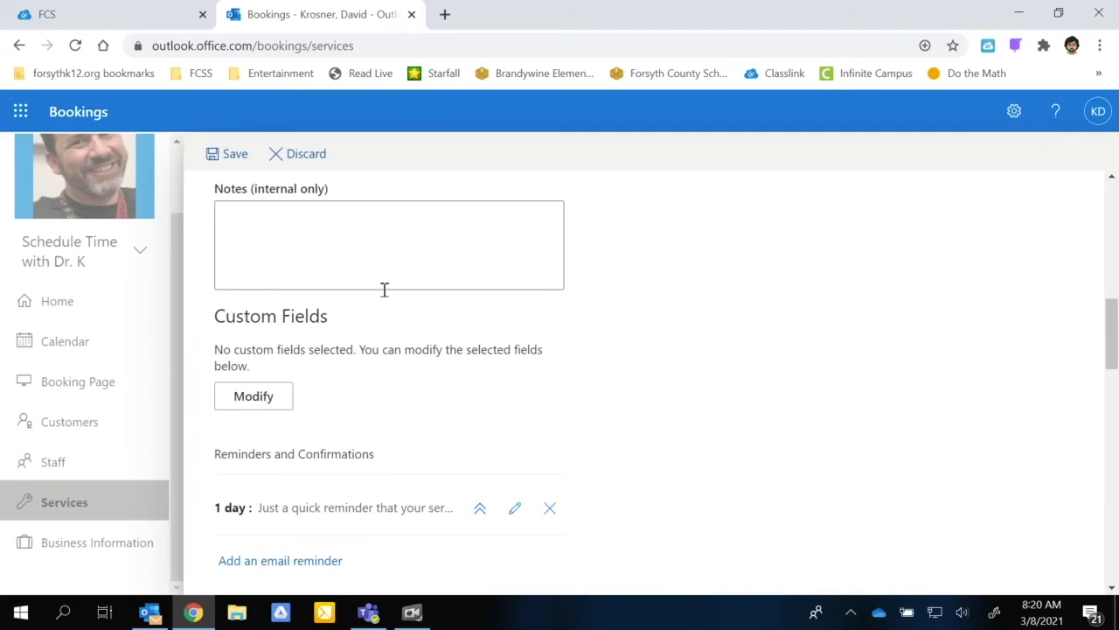
{"action": "scroll", "coordinate": [384, 289], "scroll_direction": "down", "scroll_amount": 3}
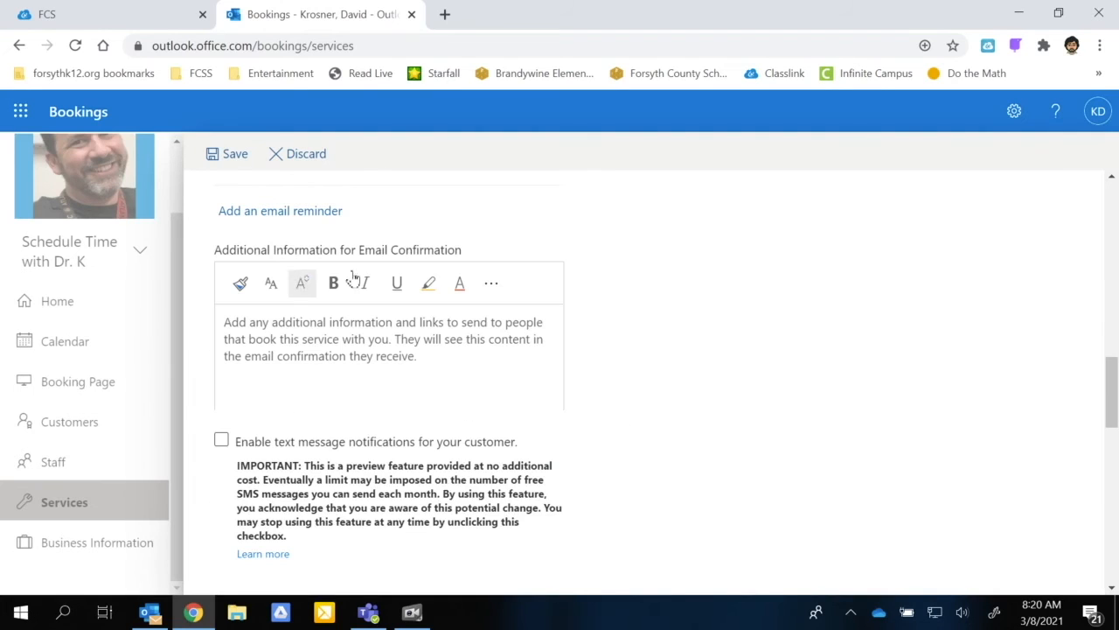
{"action": "left_click", "coordinate": [436, 359]}
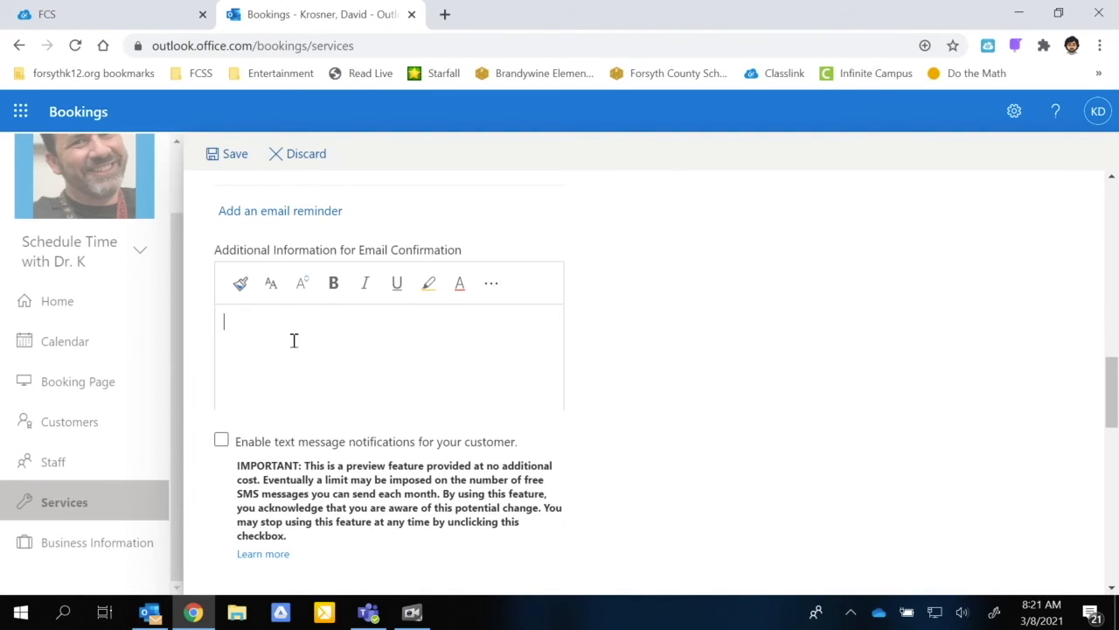
{"action": "left_click", "coordinate": [221, 440]}
{"action": "type", "text": "Let me know if there is anything special that you would like forme to cover with your"}
Save the new lesson service and delete the "Initial consult" service from the services list.
{"action": "scroll", "coordinate": [344, 573], "scroll_direction": "down", "scroll_amount": 10}
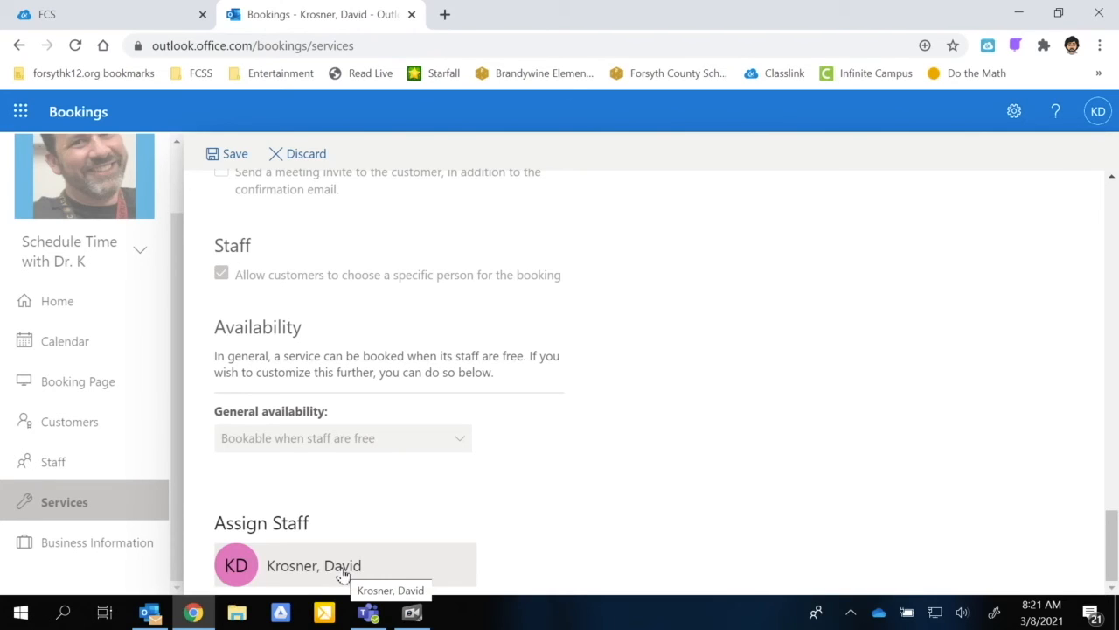
{"action": "left_click", "coordinate": [234, 156]}
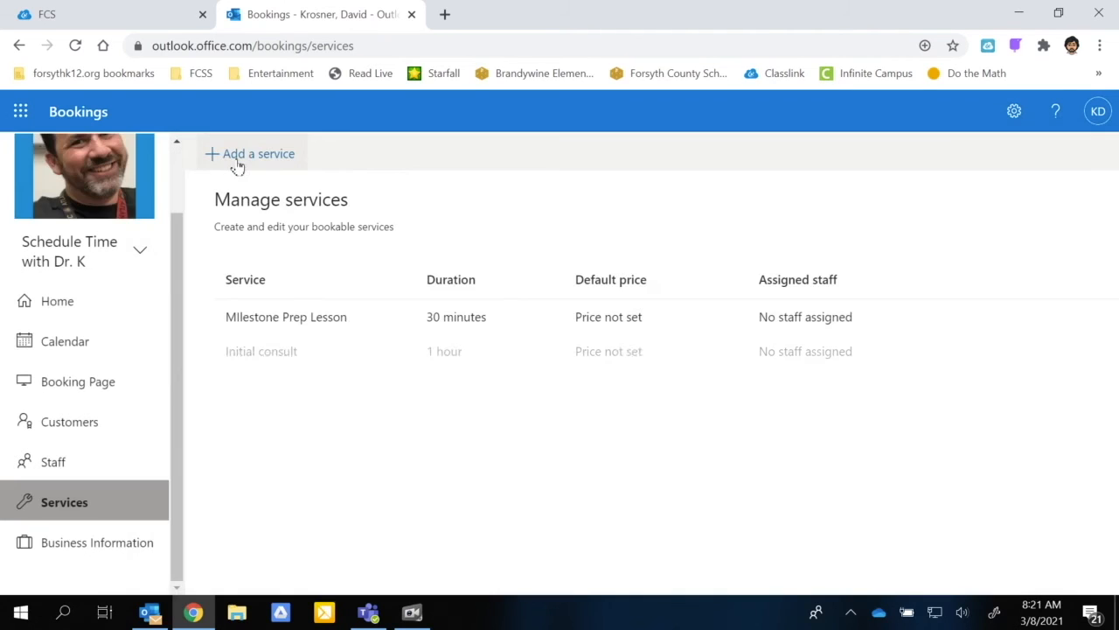
{"action": "left_click", "coordinate": [1019, 354]}
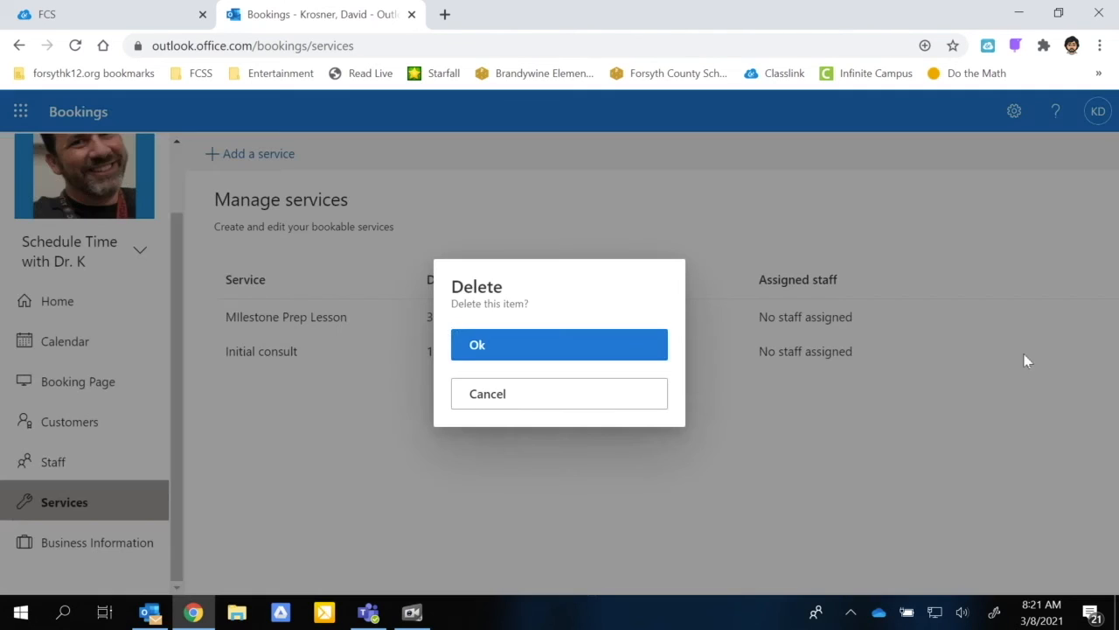
{"action": "left_click", "coordinate": [537, 353]}
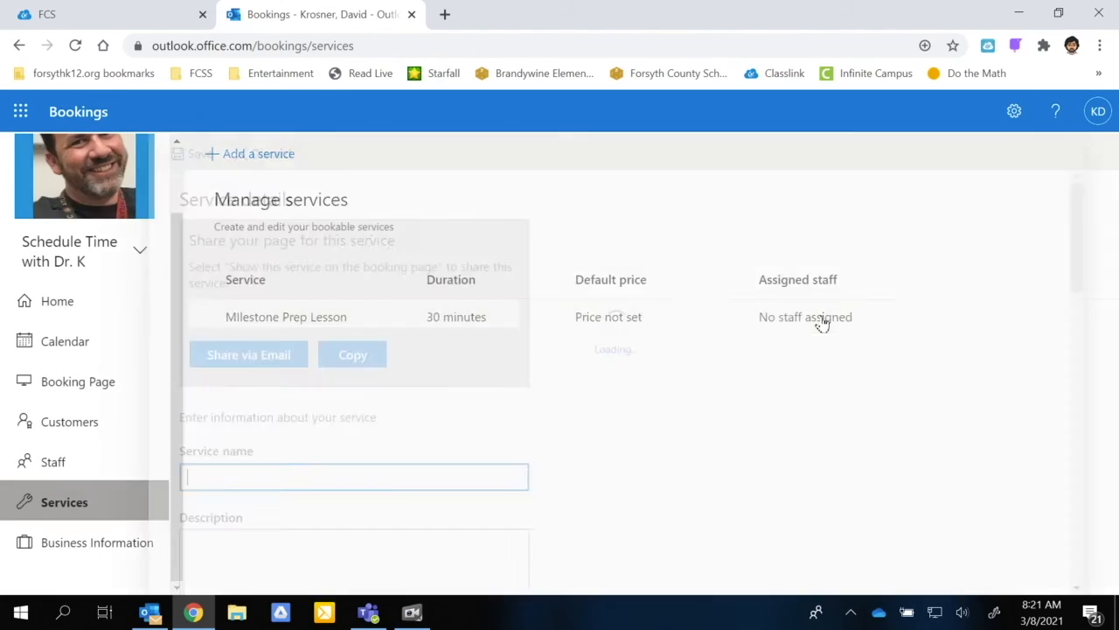
Open the published booking page and look through its service, calendar dates, staff choice and time slots.
{"action": "left_click", "coordinate": [87, 390]}
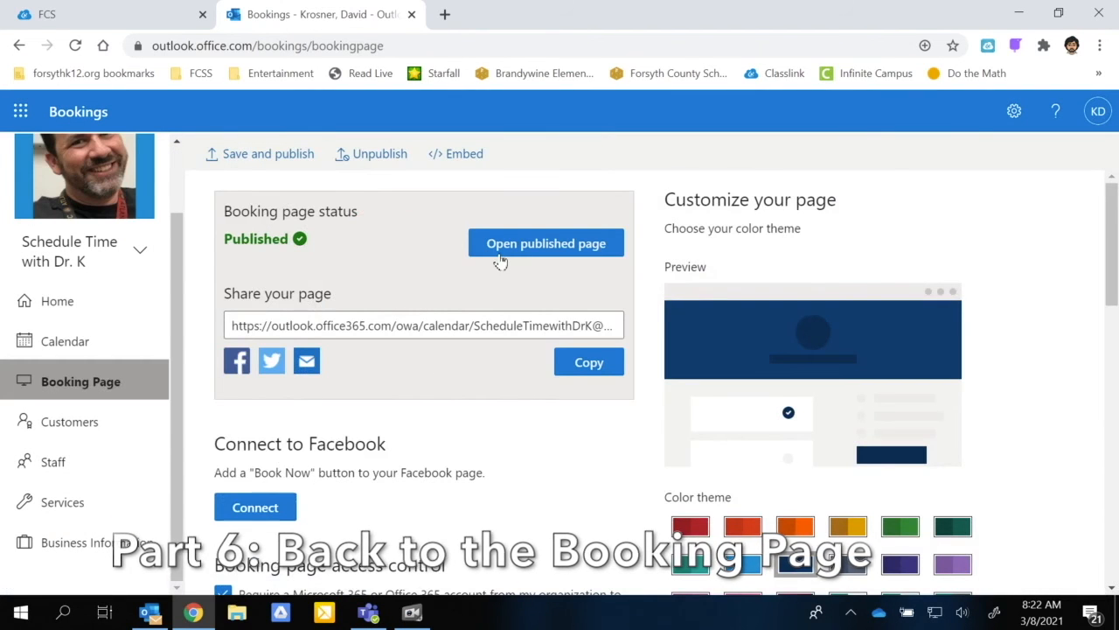
{"action": "left_click", "coordinate": [512, 248]}
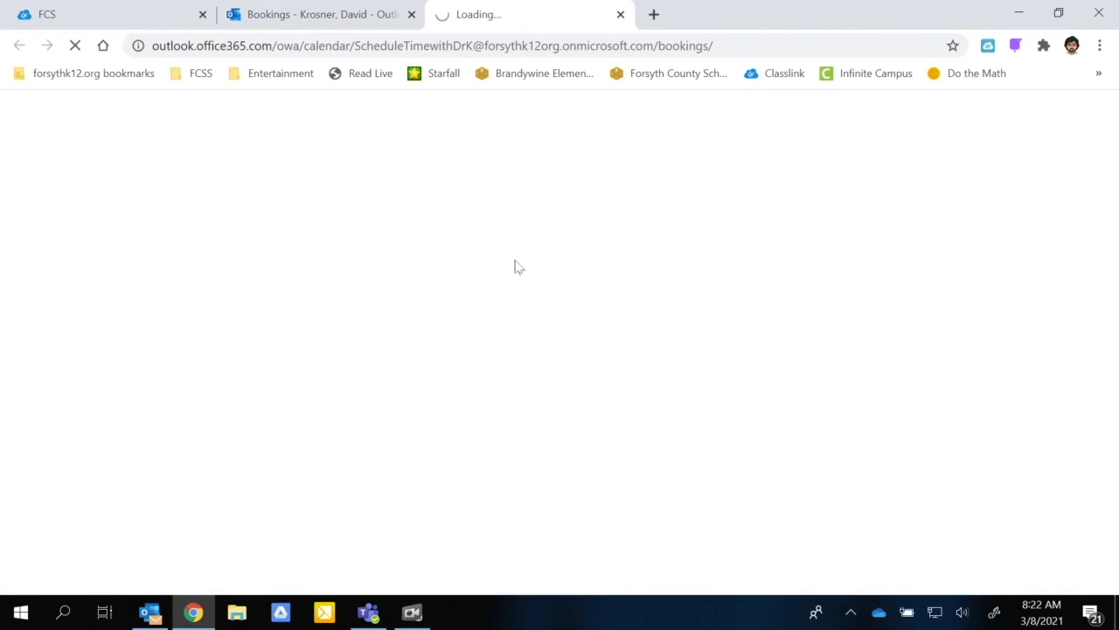
{"action": "scroll", "coordinate": [834, 415], "scroll_direction": "down", "scroll_amount": 2}
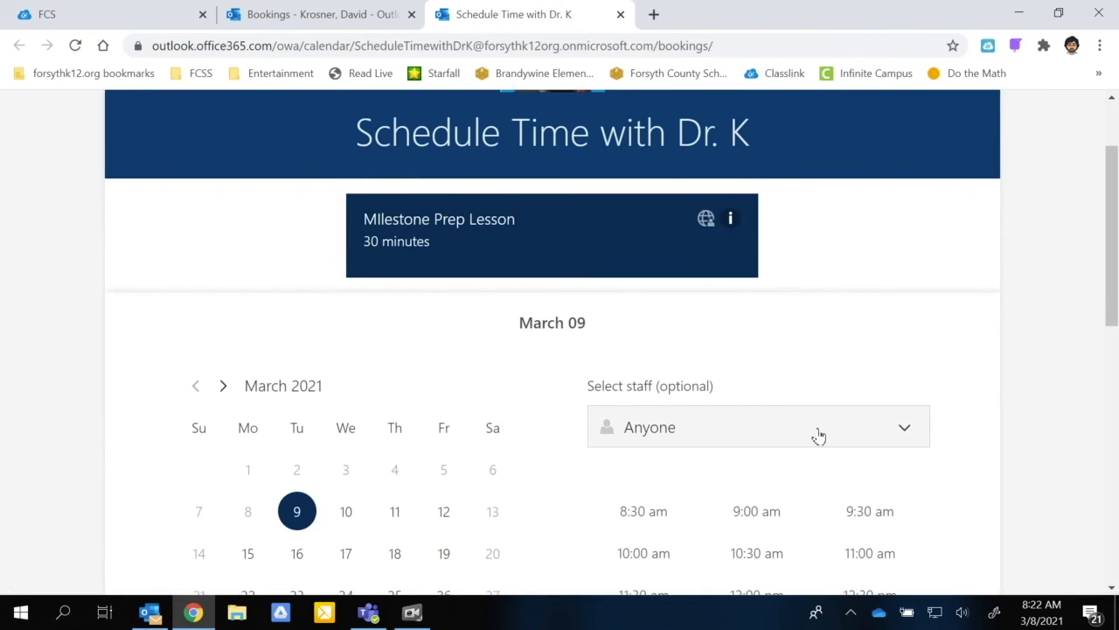
{"action": "scroll", "coordinate": [859, 434], "scroll_direction": "down", "scroll_amount": 3}
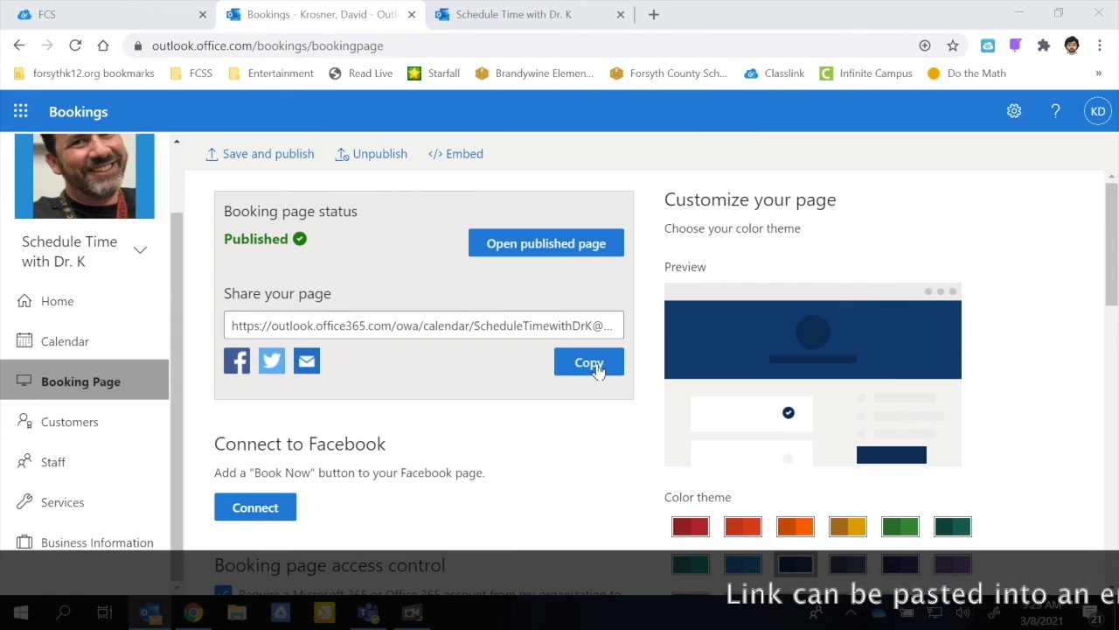
Copy the booking page's share link and return to the published booking page.
{"action": "left_click", "coordinate": [588, 362]}
{"action": "key", "text": "ctrl+c"}
{"action": "key", "text": "Return"}
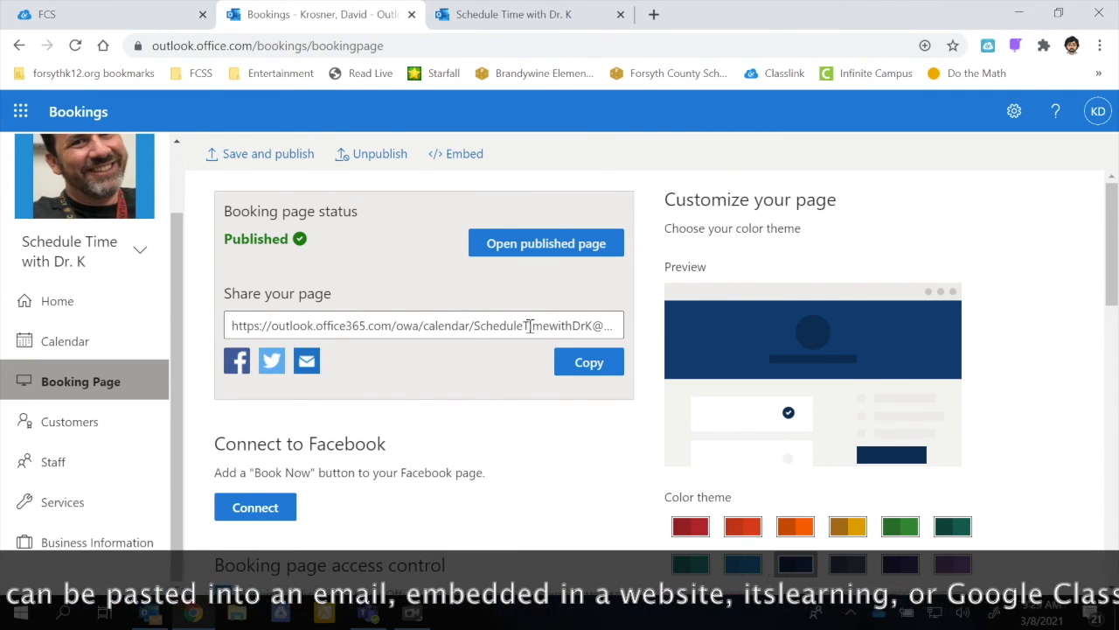
{"action": "key", "text": "ctrl+Tab"}
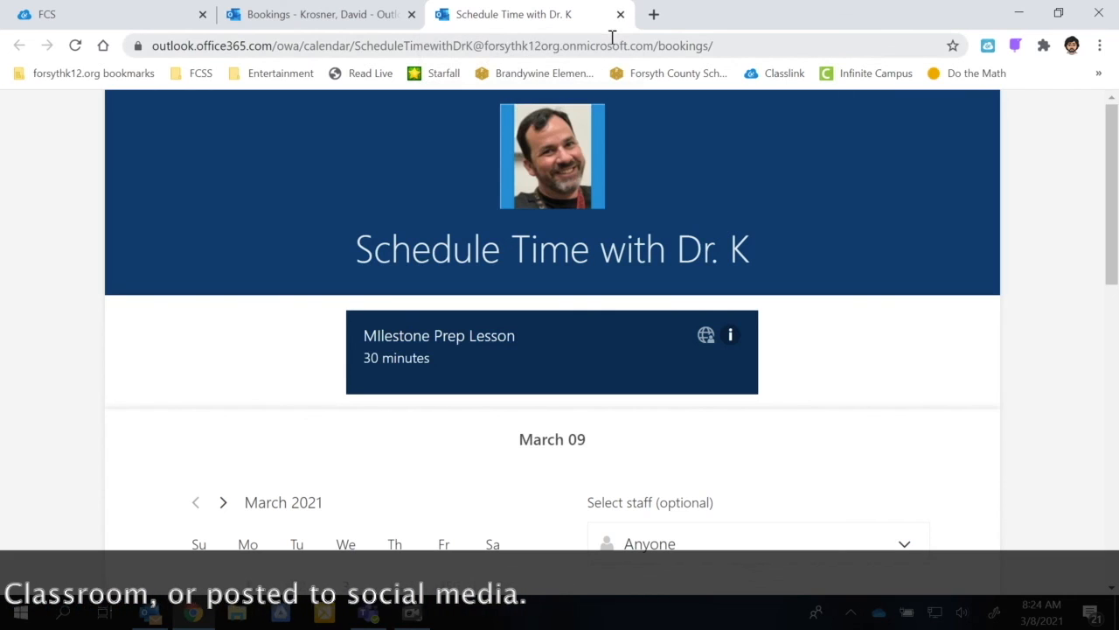
{"action": "mouse_move", "coordinate": [412, 617]}
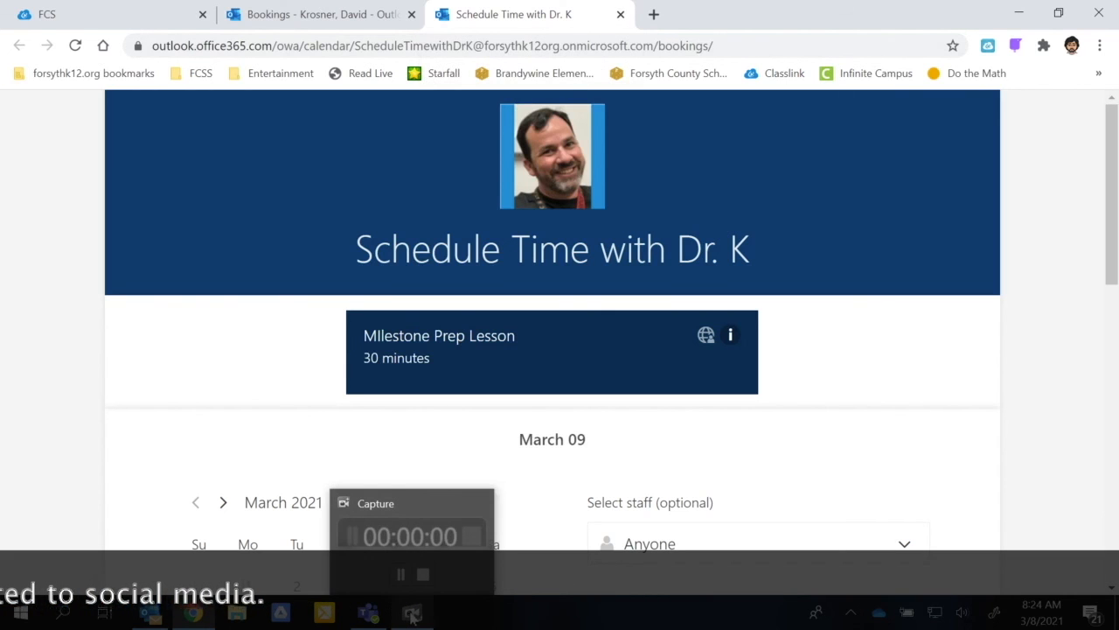